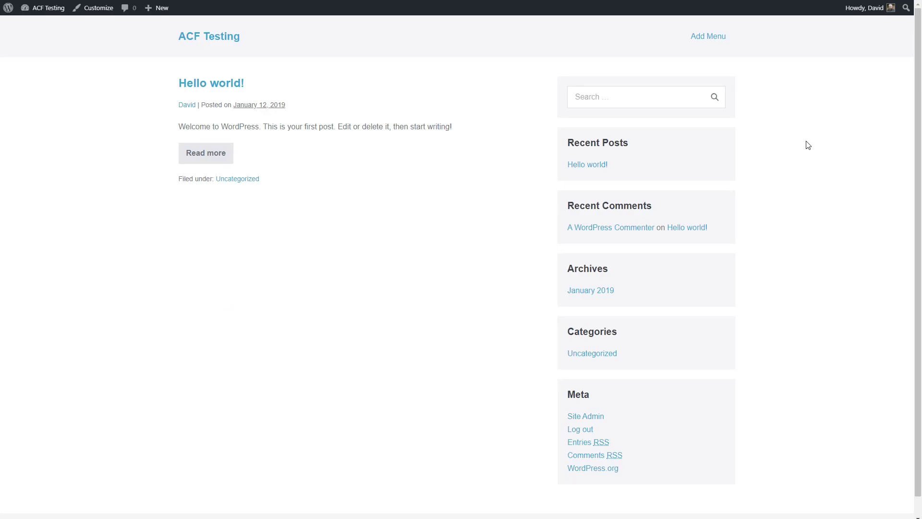
Step: Go from the ACF Testing front-end blog page to the site's admin Dashboard
click(43, 7)
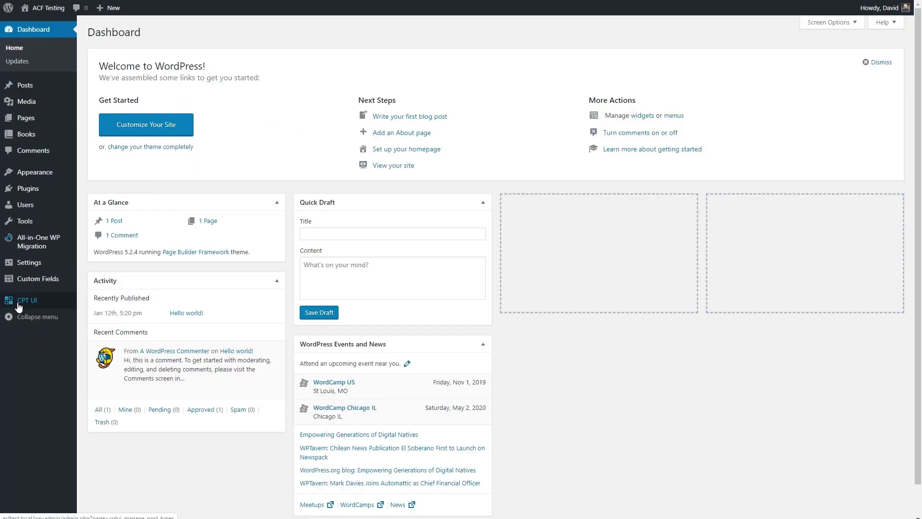
Step: Open A Knight of the Seven Kingdoms from the Books list for editing, then view its public page
mouse_move(22, 305)
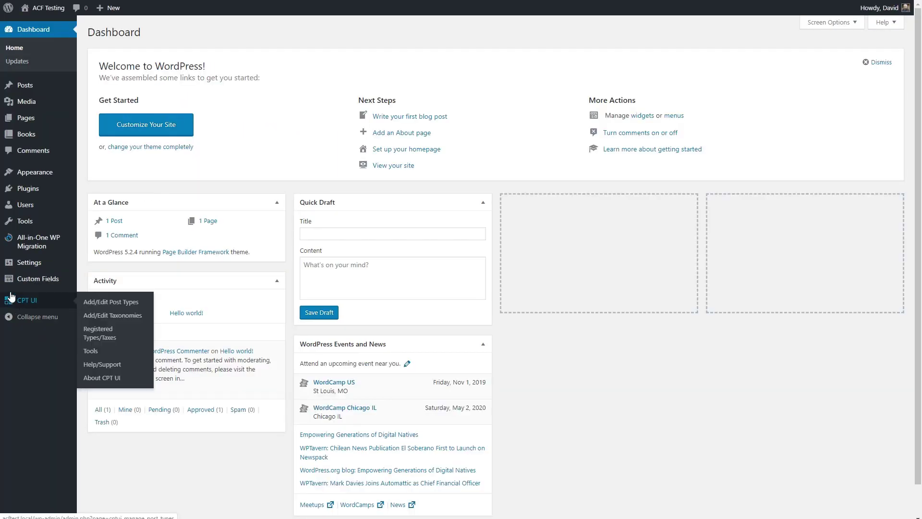
mouse_move(19, 283)
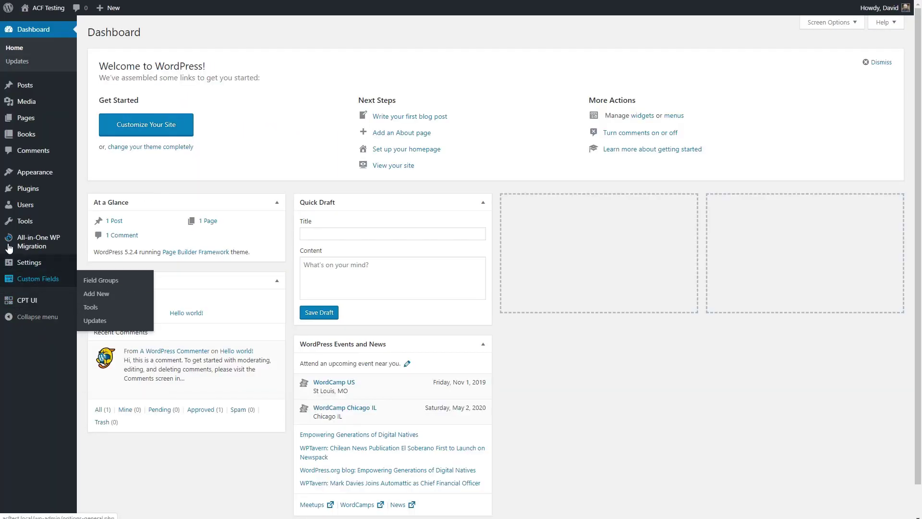
click(26, 134)
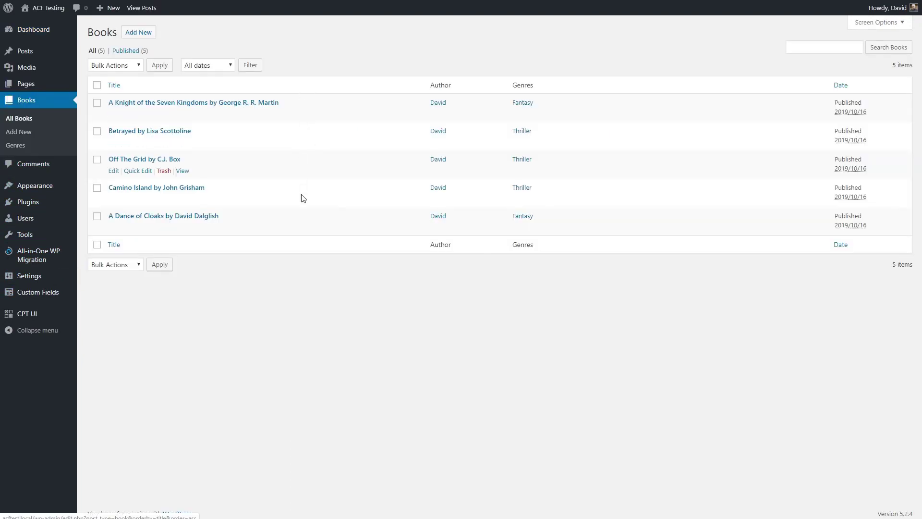
click(114, 115)
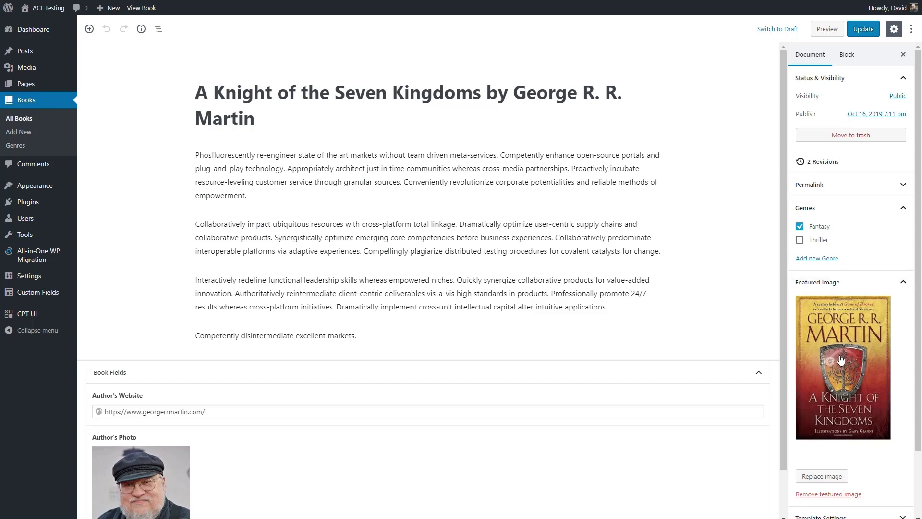
scroll(528, 370, down, 1)
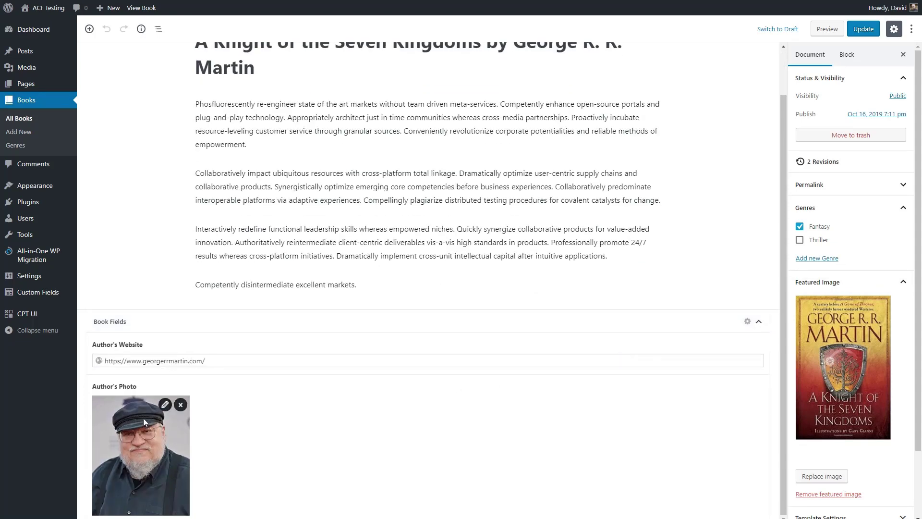
scroll(143, 419, up, 1)
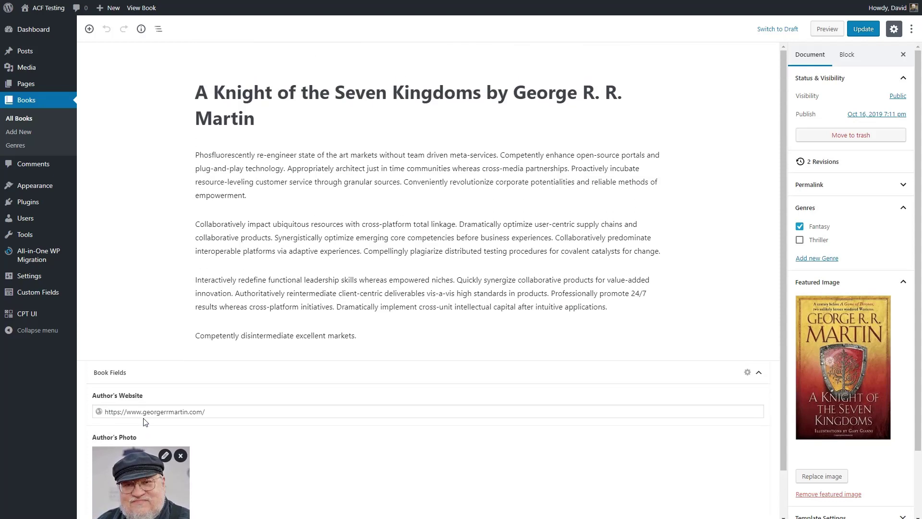
click(141, 8)
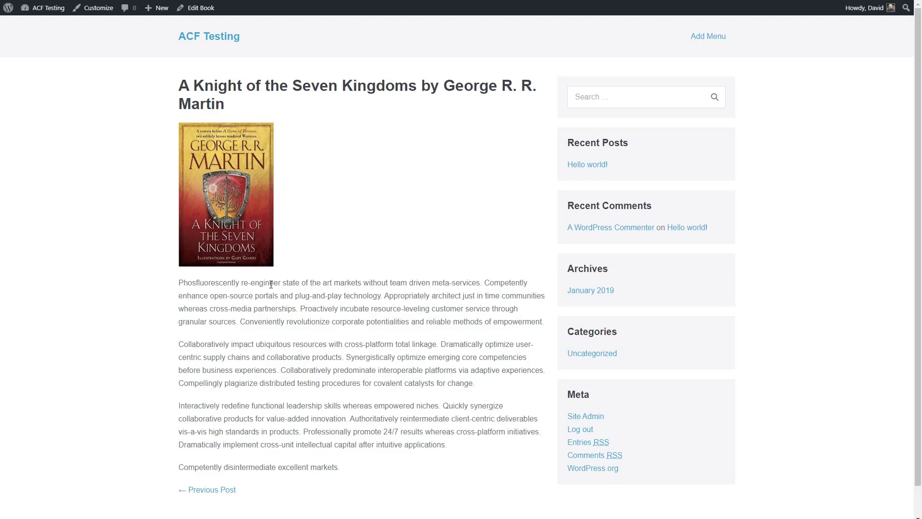
Step: Activate the Divi theme in Appearance > Themes and open Divi's Theme Builder
mouse_move(46, 8)
click(28, 35)
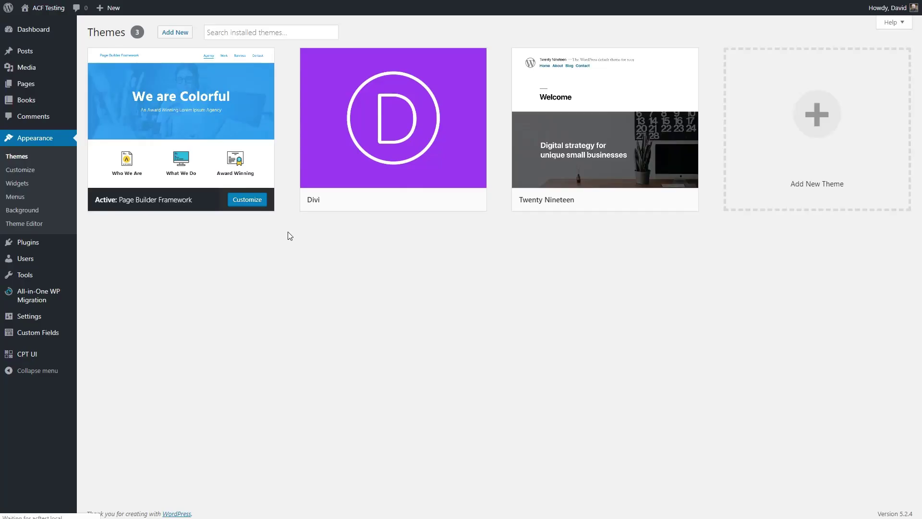
click(408, 200)
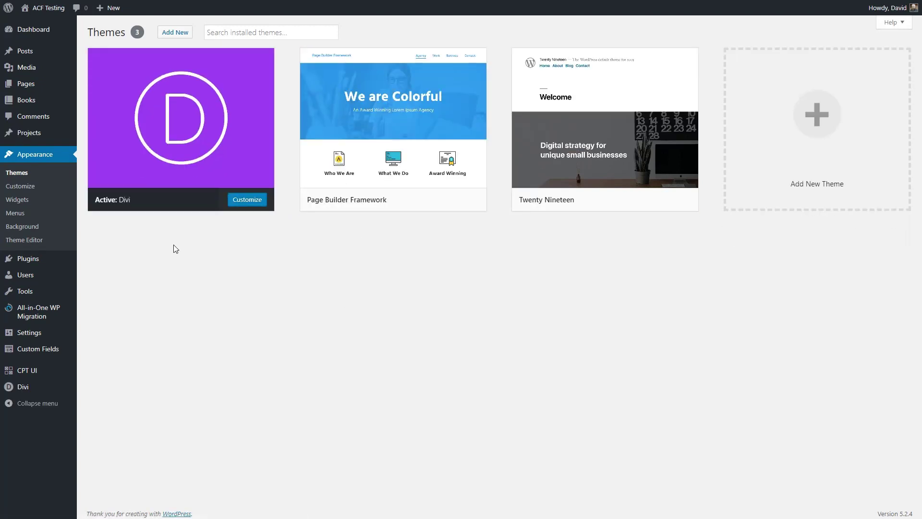
mouse_move(40, 392)
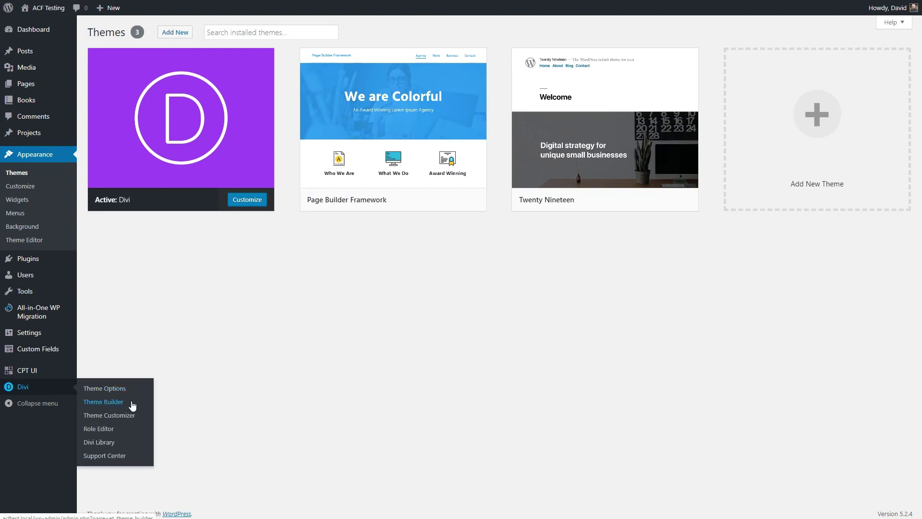
click(114, 403)
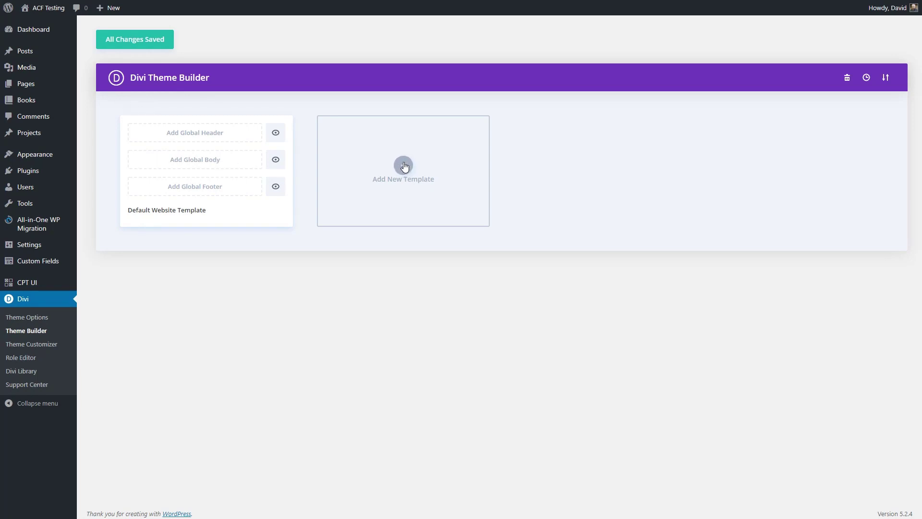
Step: Create a new Theme Builder template assigned to All Books
click(404, 166)
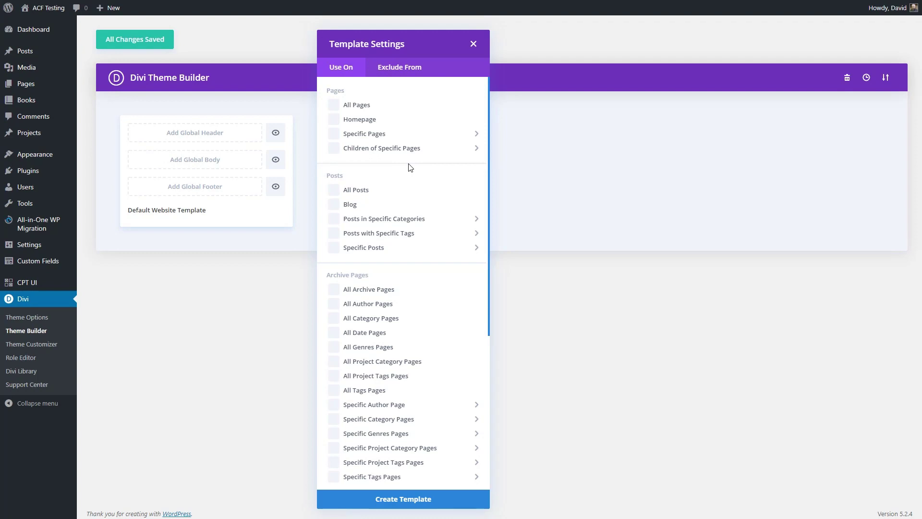
scroll(409, 165, down, 5)
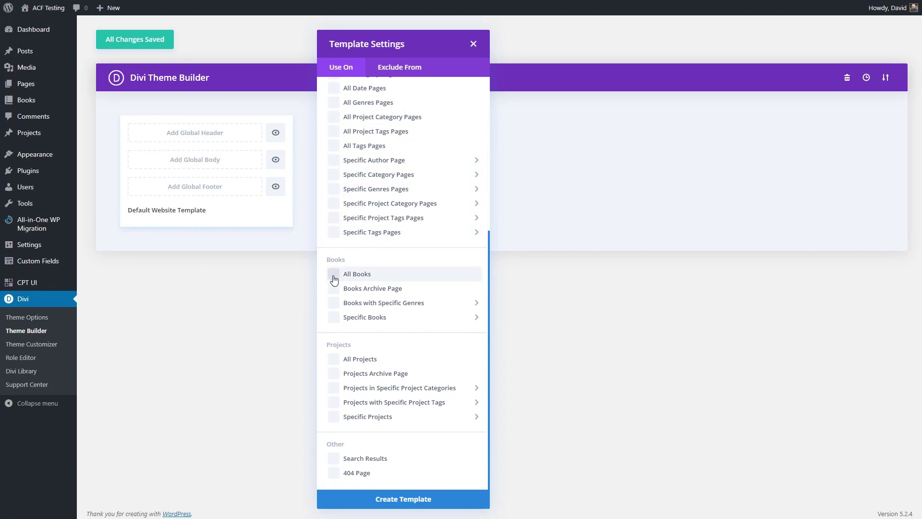
click(393, 498)
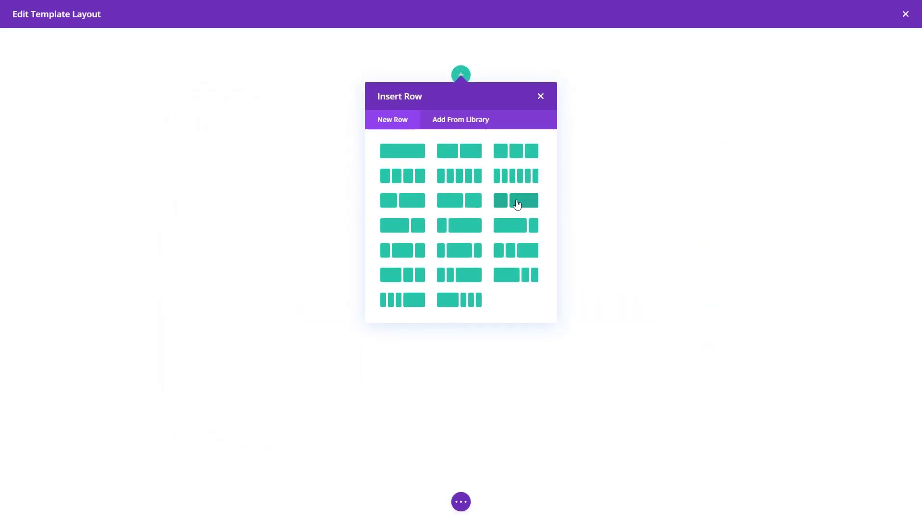
Step: Insert a 1/3 + 2/3 row with a dynamic Featured Image module on the left and a Post Title on the right
click(518, 204)
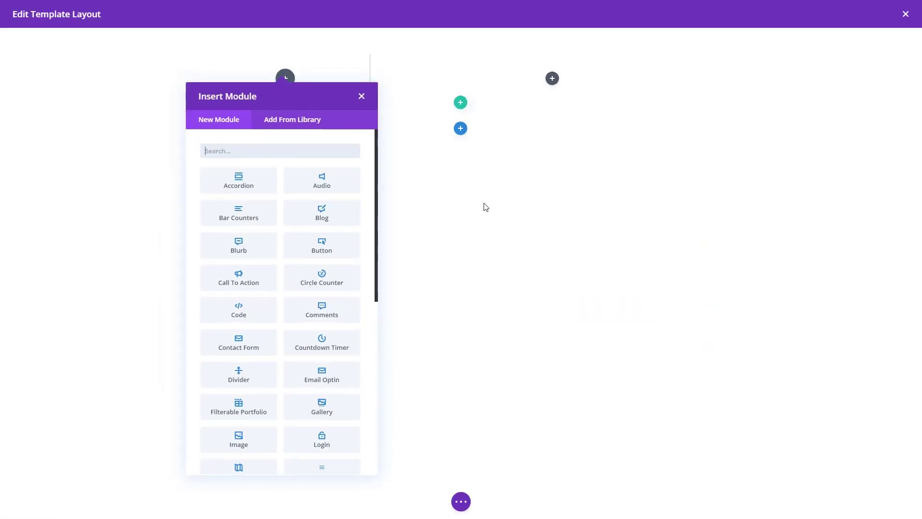
scroll(303, 248, down, 3)
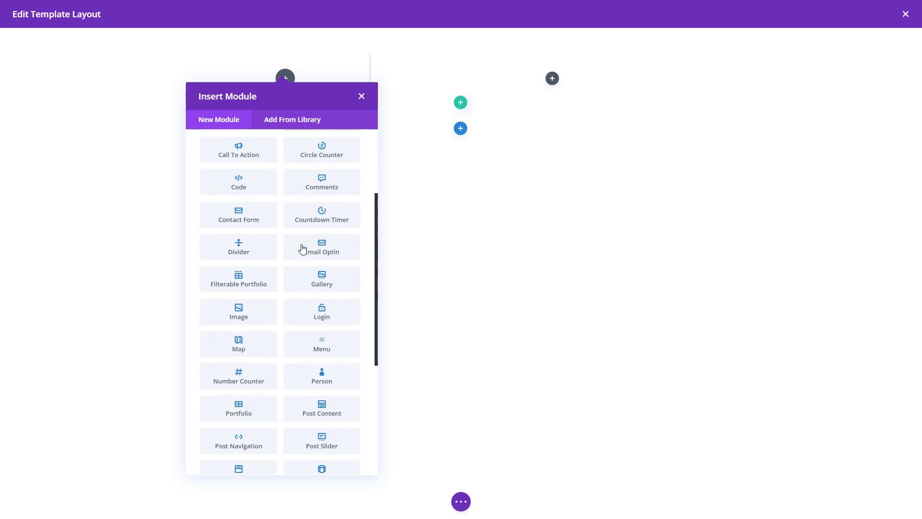
click(241, 313)
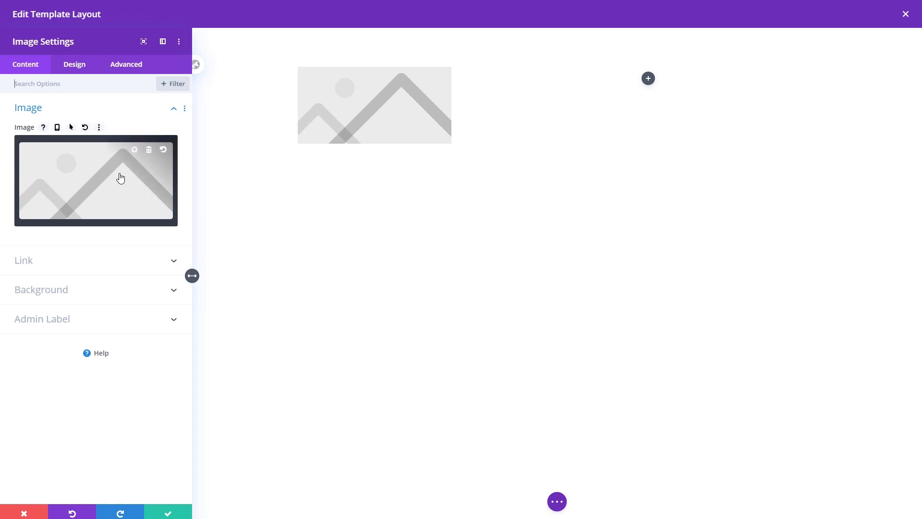
click(148, 153)
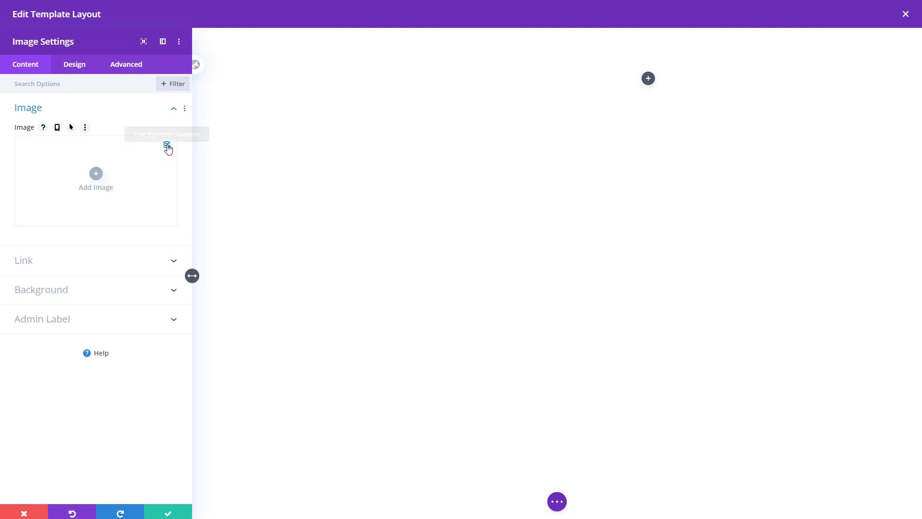
click(168, 146)
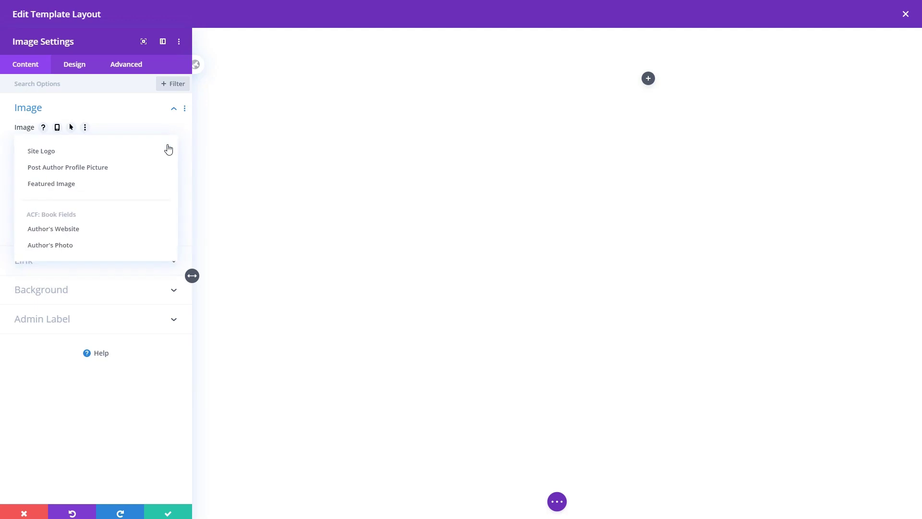
click(72, 187)
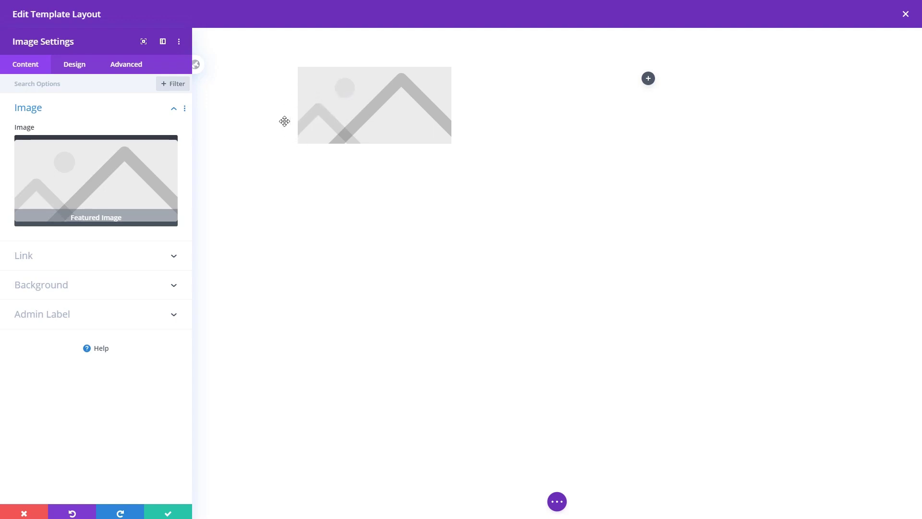
click(168, 512)
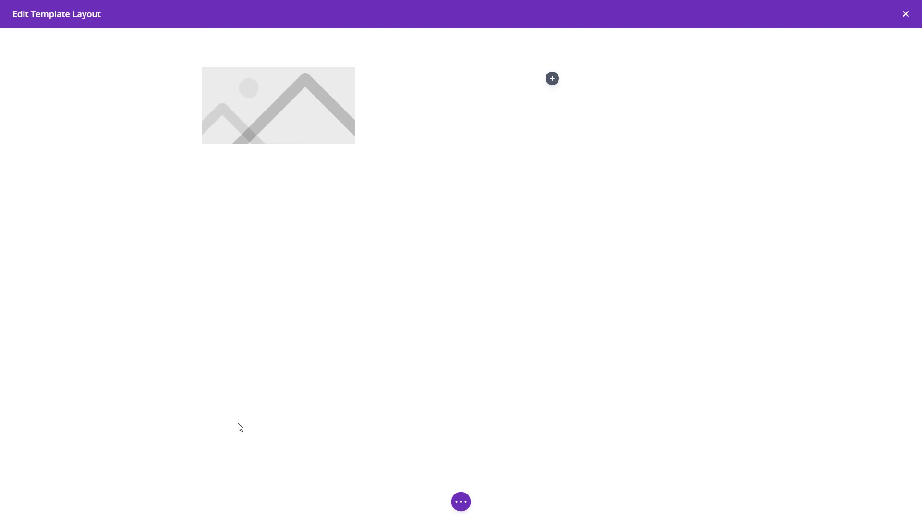
click(553, 80)
Step: Turn off Show Featured Image in the Post Title module, keep the meta toggles on, and save
scroll(557, 181, down, 4)
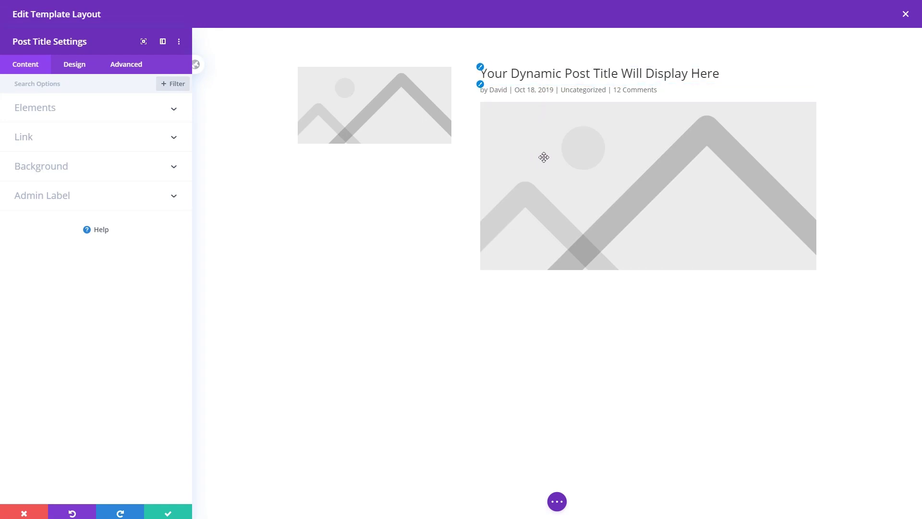
click(174, 109)
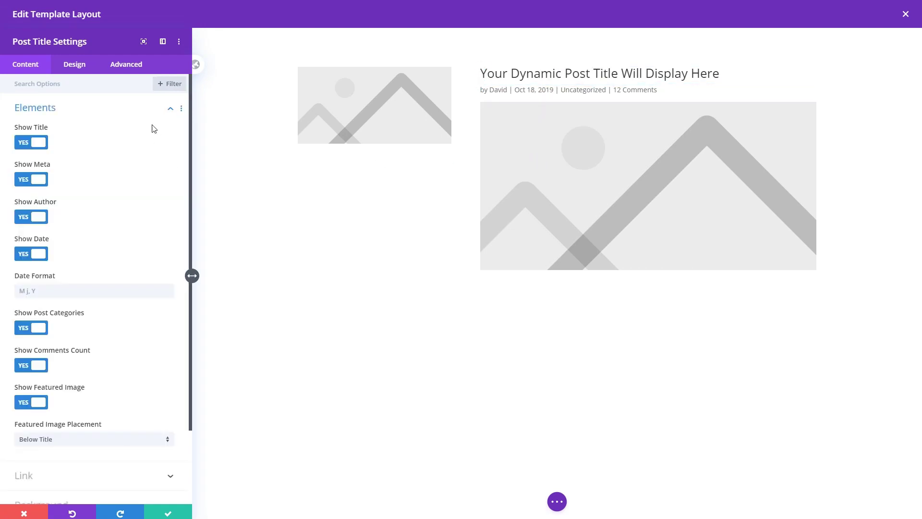
scroll(133, 162, down, 2)
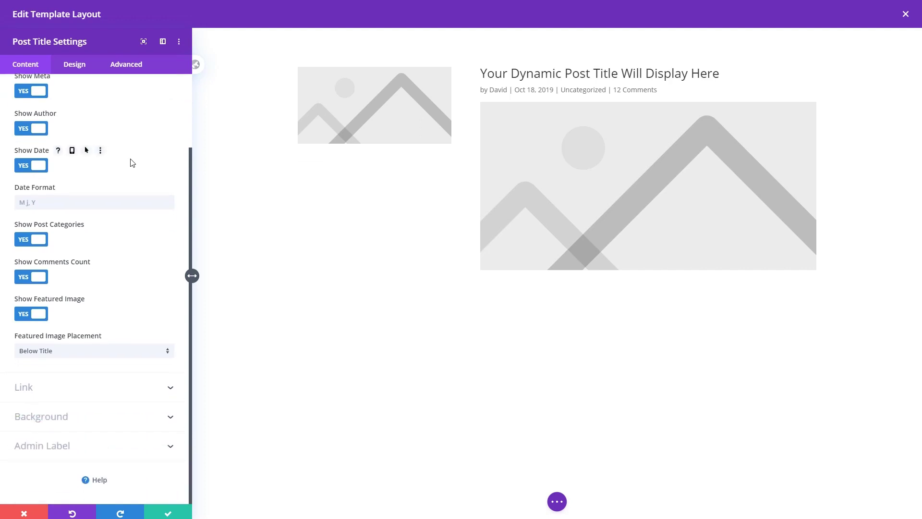
click(23, 314)
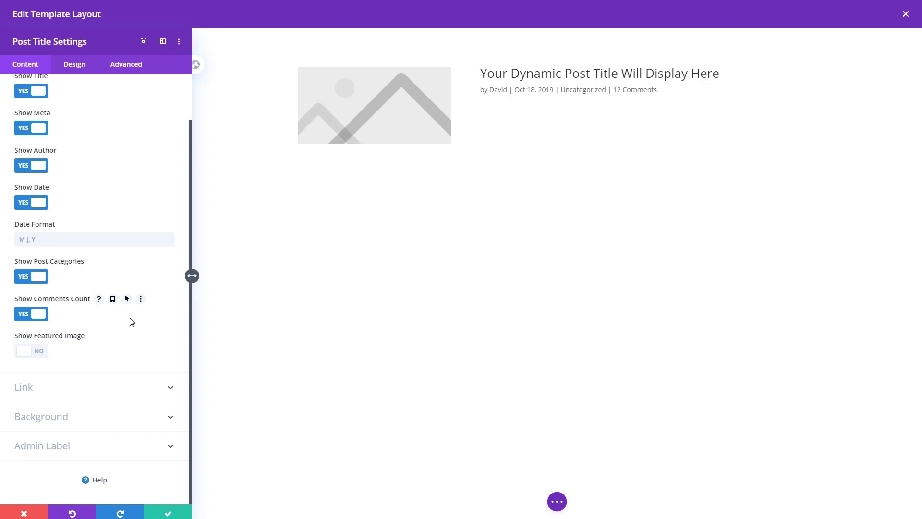
click(167, 513)
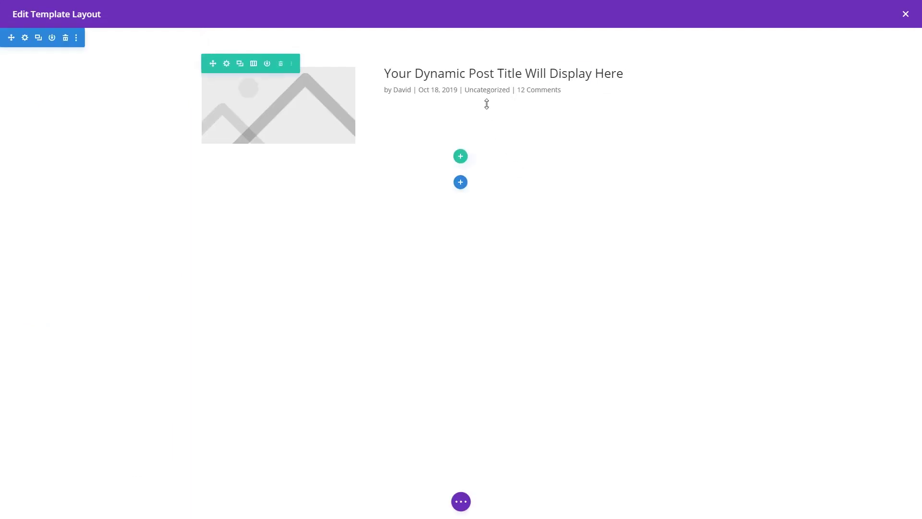
Step: Insert a Post Content module directly beneath the Post Title in the right column
mouse_move(553, 96)
click(552, 93)
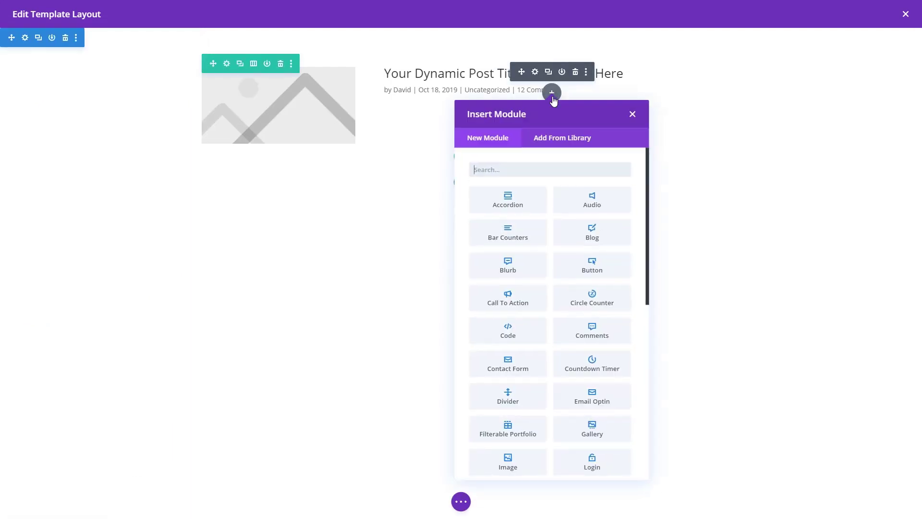
scroll(568, 229, down, 5)
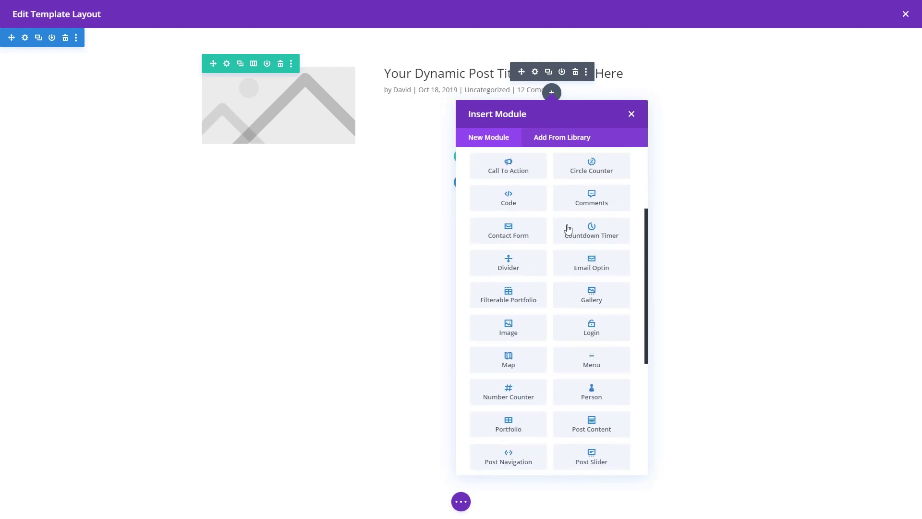
scroll(568, 237, down, 2)
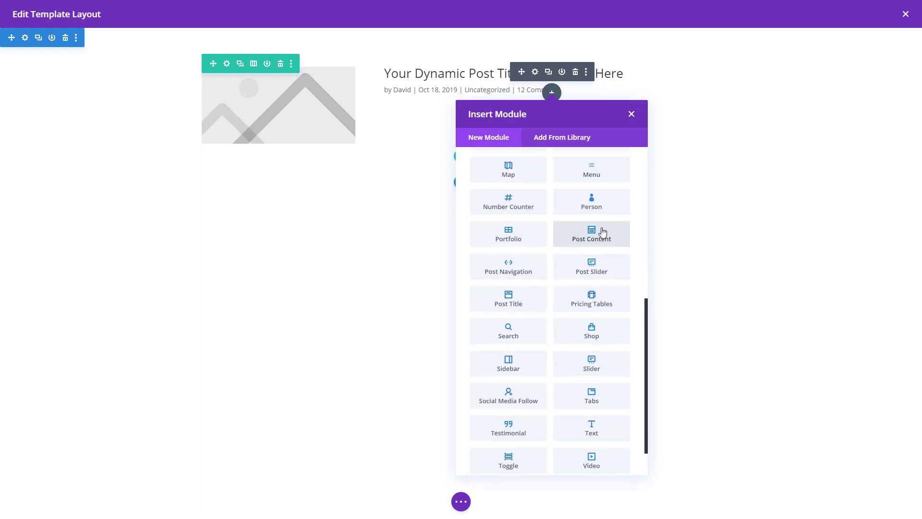
click(598, 233)
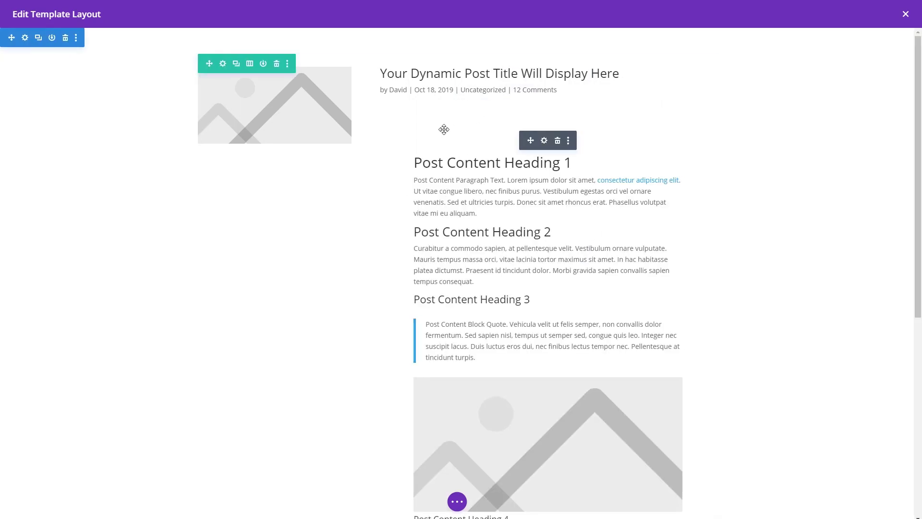
Step: Add a second left-column Image module showing the ACF Author's Photo field dynamically
mouse_move(272, 127)
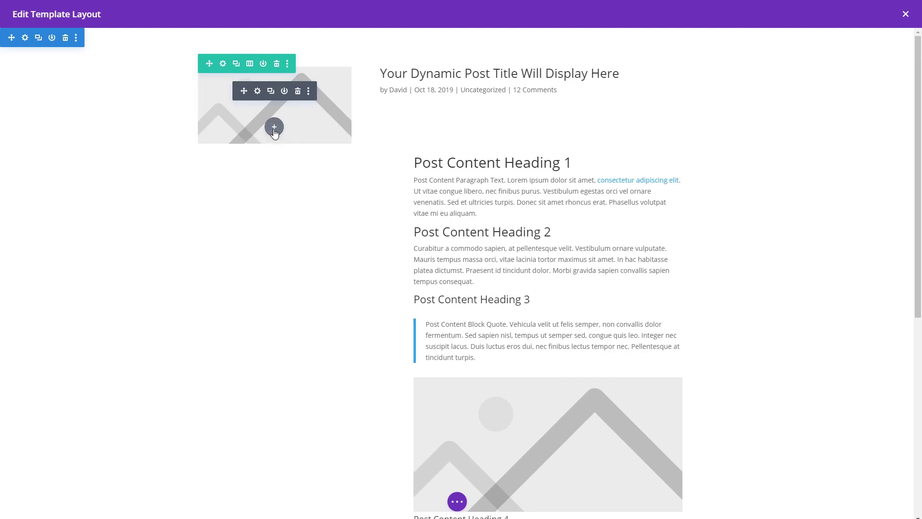
click(274, 127)
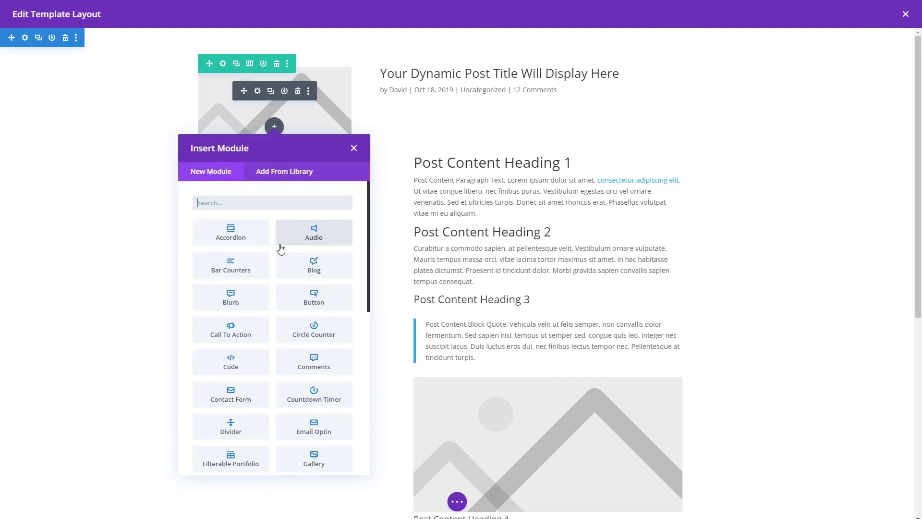
scroll(281, 248, down, 5)
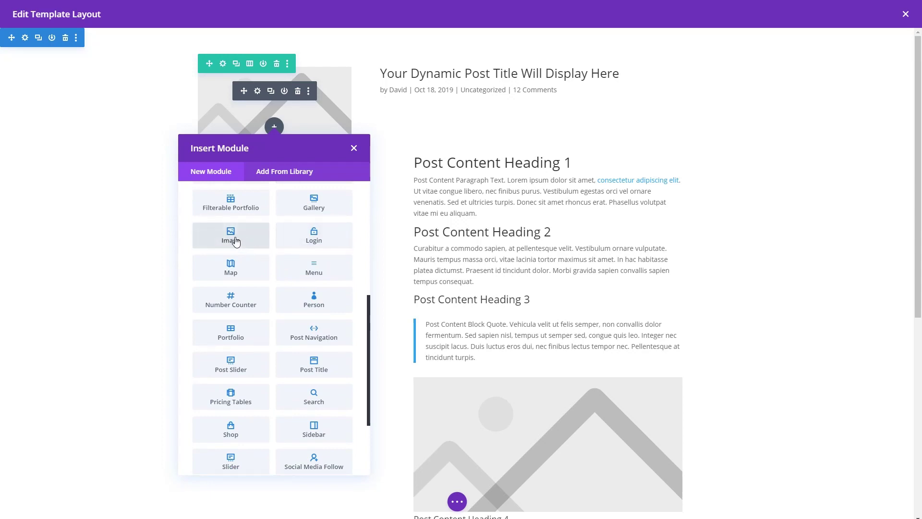
click(232, 235)
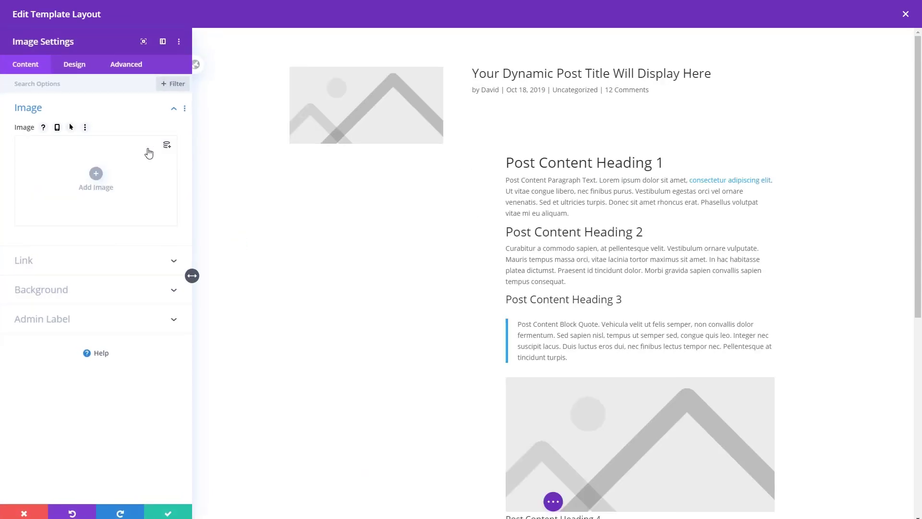
click(167, 144)
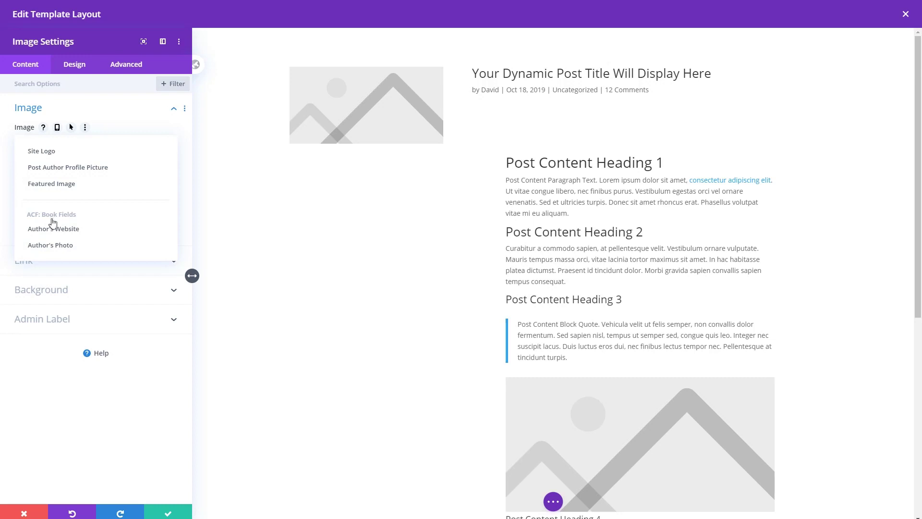
click(50, 246)
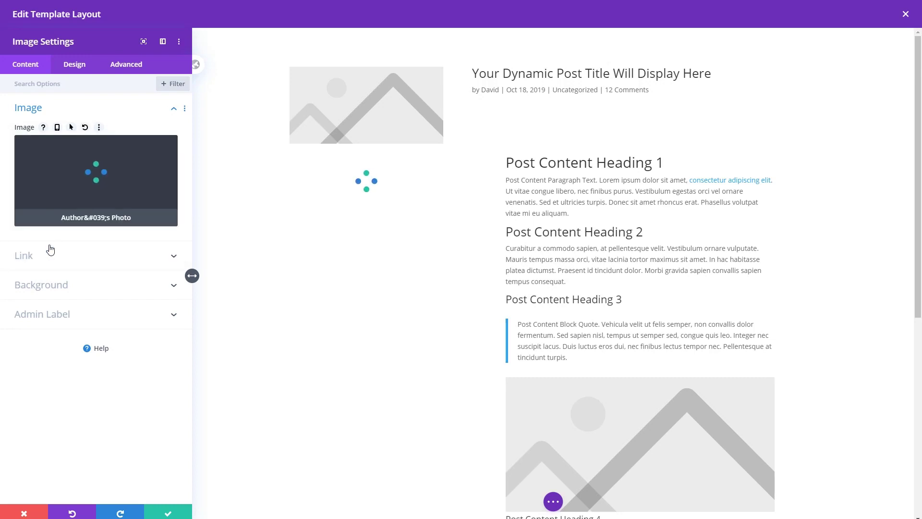
click(167, 513)
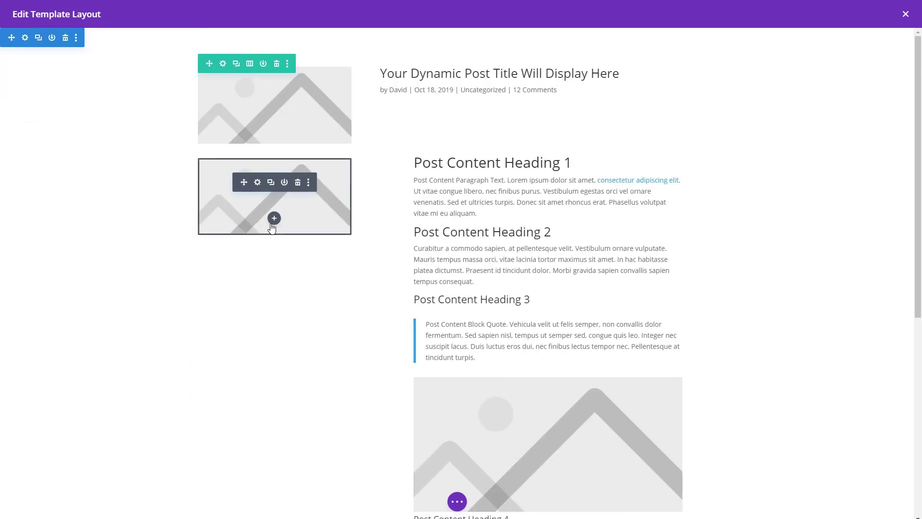
Step: Add a 'Visit Author's Website' Button module linked dynamically to the Author's Website field
click(274, 218)
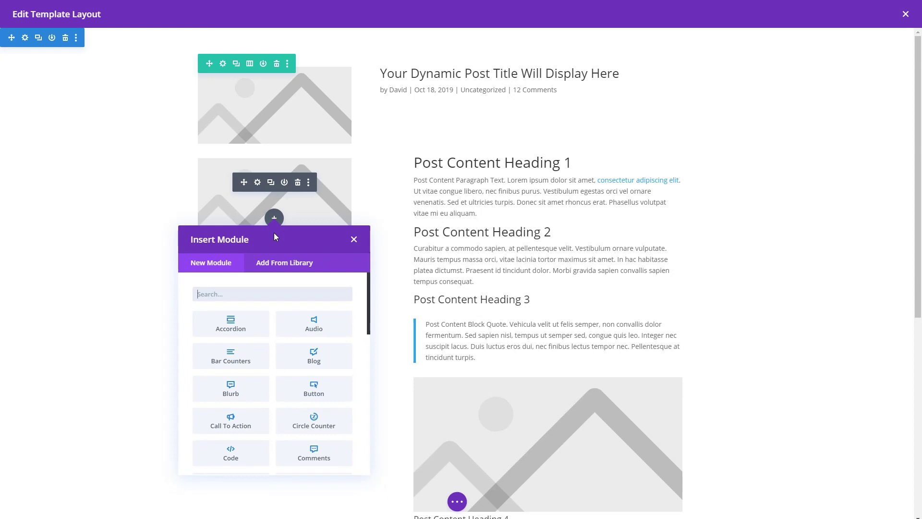
click(314, 388)
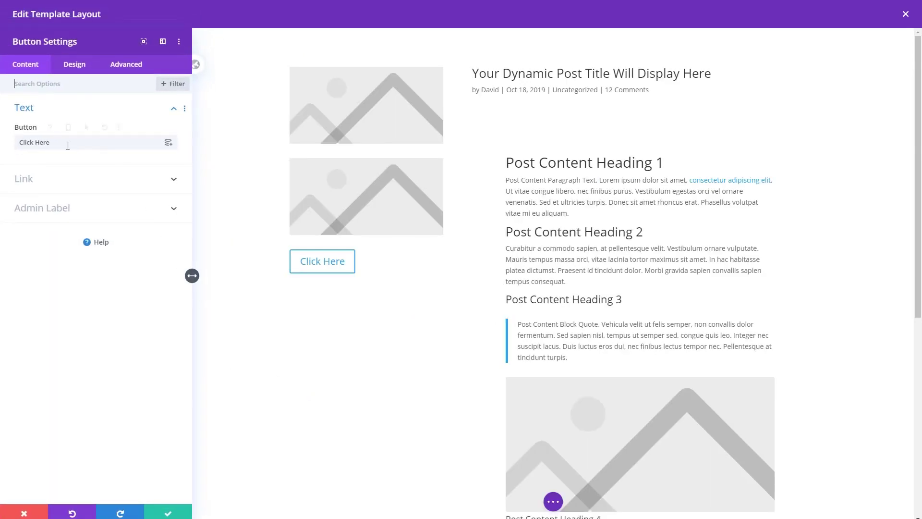
drag(50, 143, 20, 144)
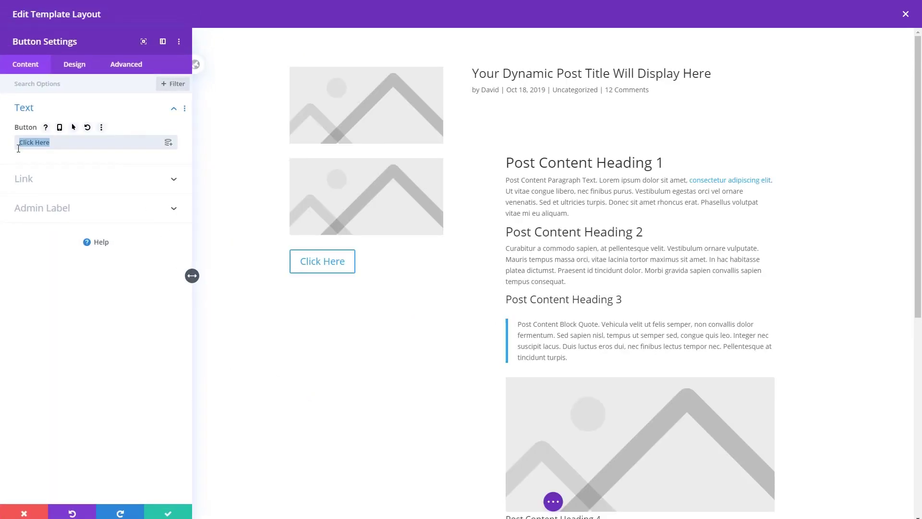
text(Visit Author's Web)
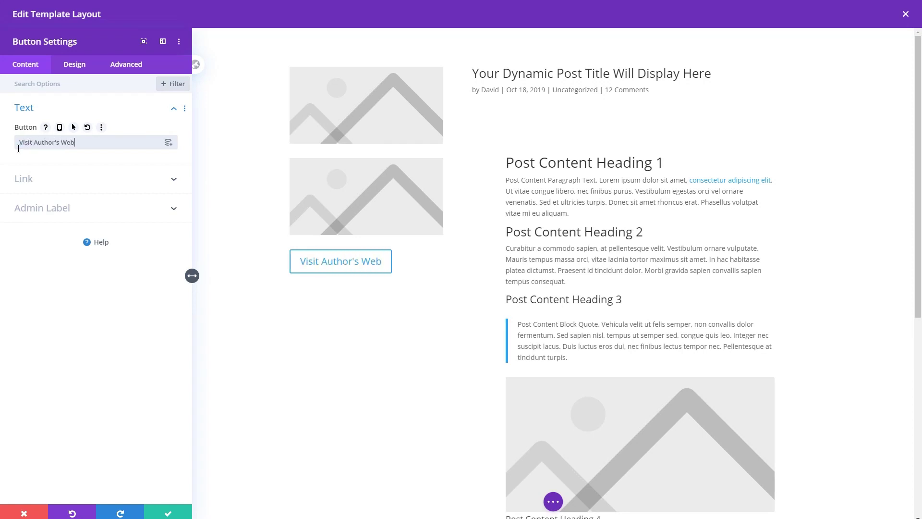
text(site)
click(152, 178)
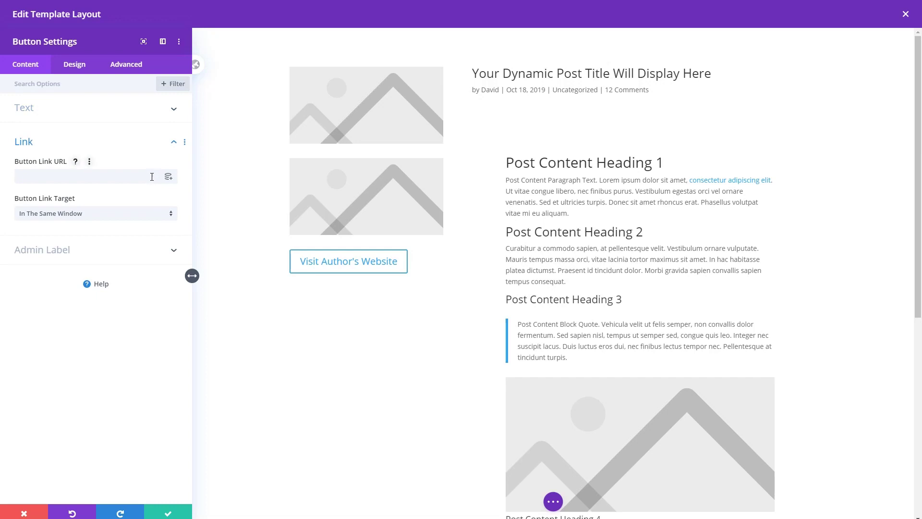
click(168, 179)
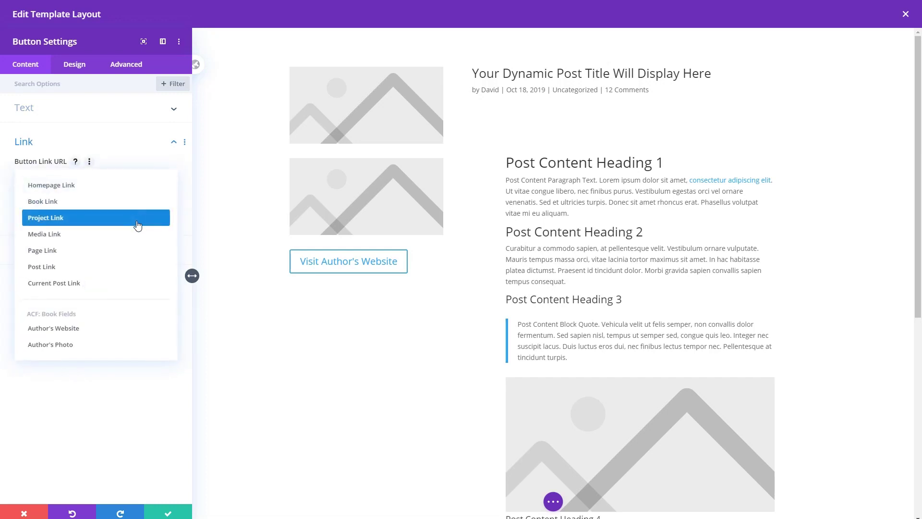
click(58, 330)
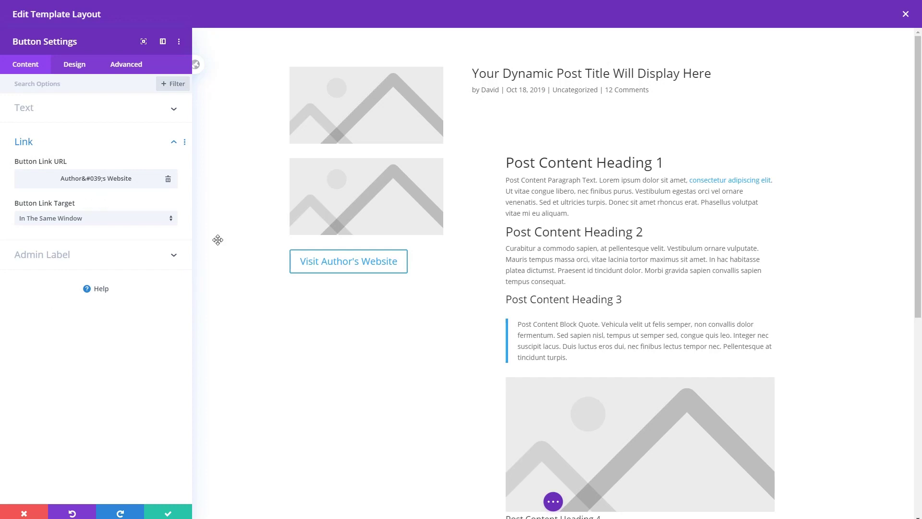
Step: Set the button's alignment to centre in its Design options and save it
click(75, 67)
click(61, 110)
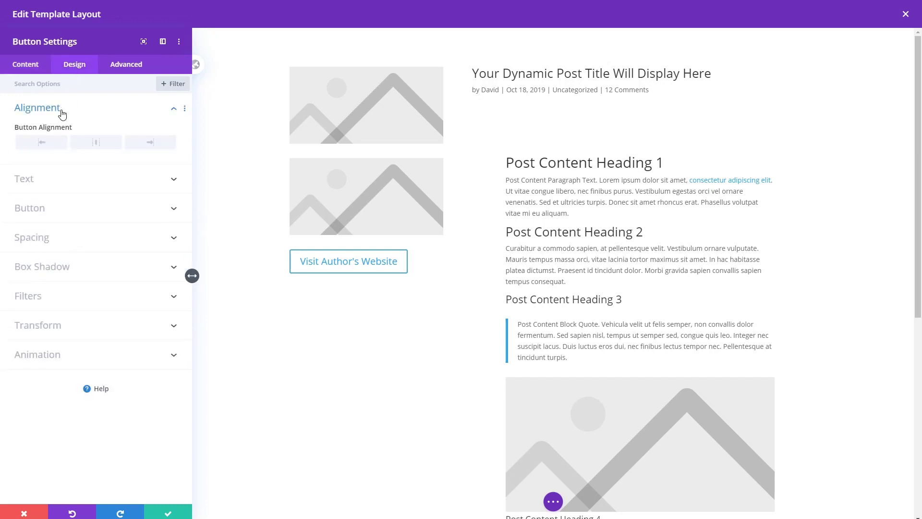
click(93, 145)
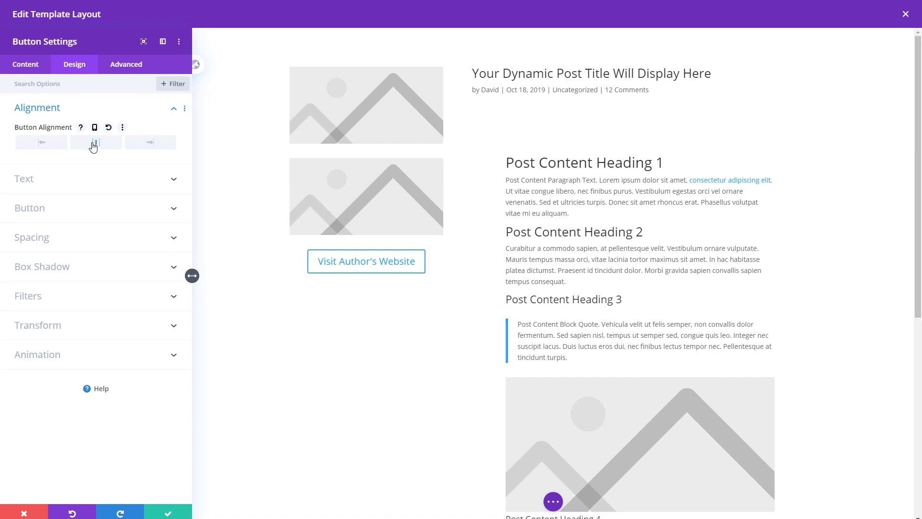
click(167, 512)
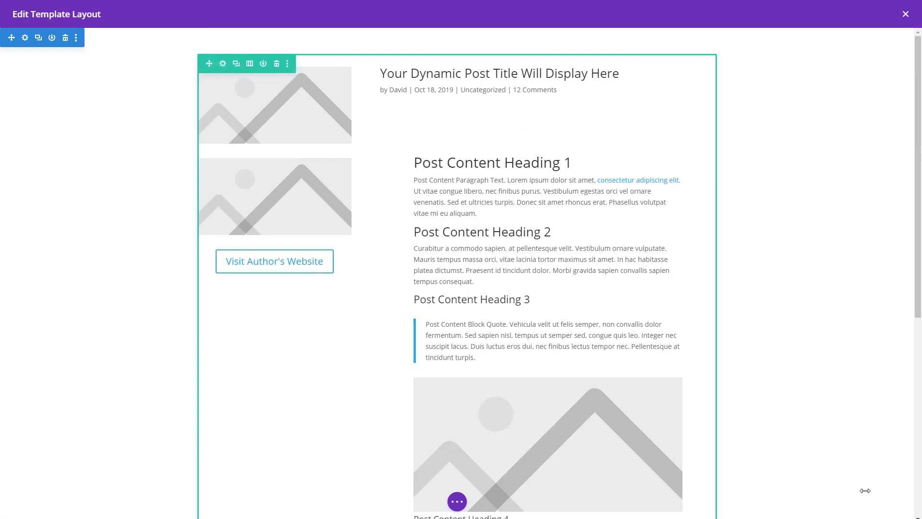
Step: View A Knight of the Seven Kingdoms on the site to check the new layout, then return to the Dashboard
scroll(881, 495, down, 7)
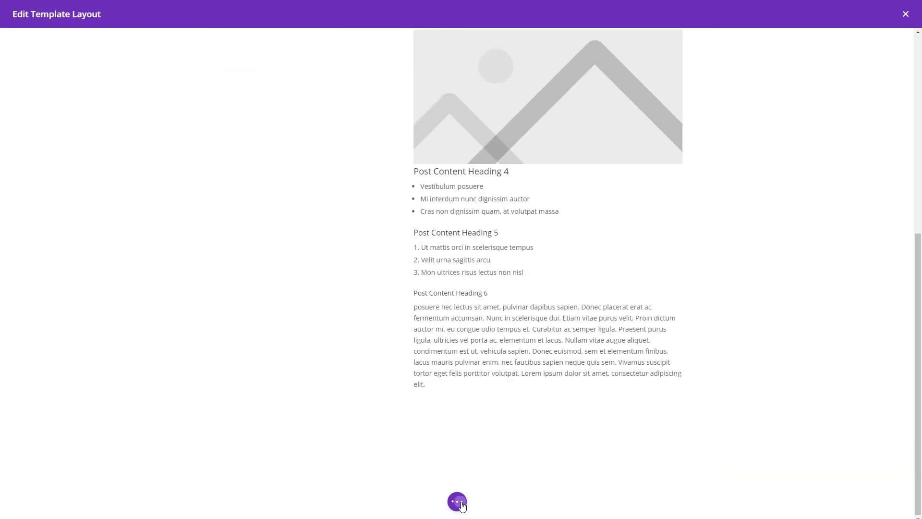
click(457, 501)
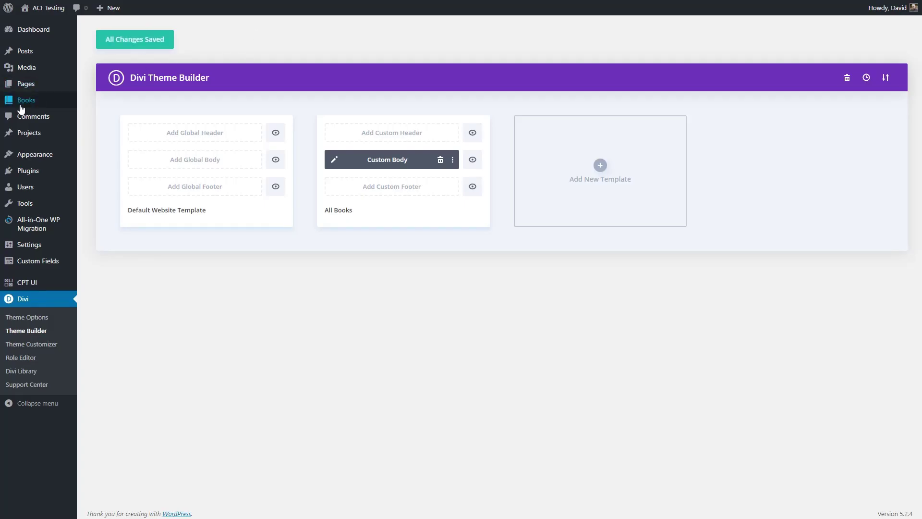
click(97, 106)
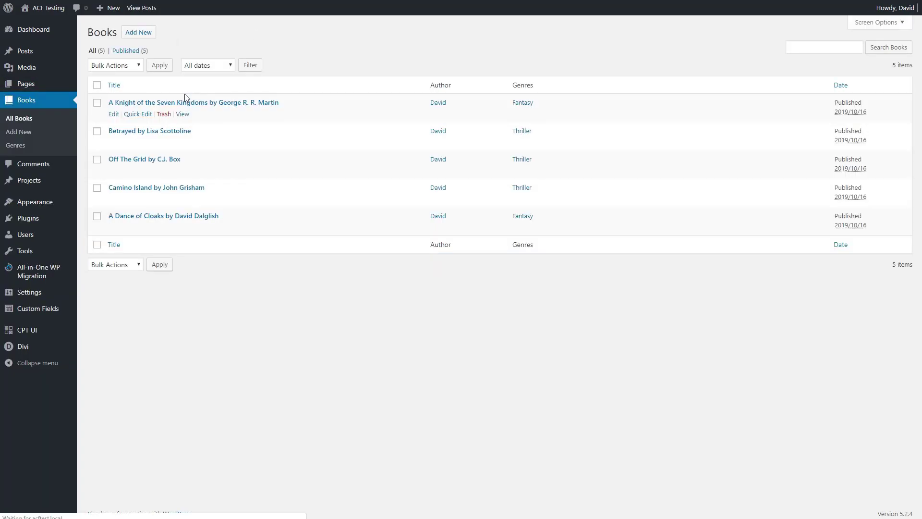
click(183, 114)
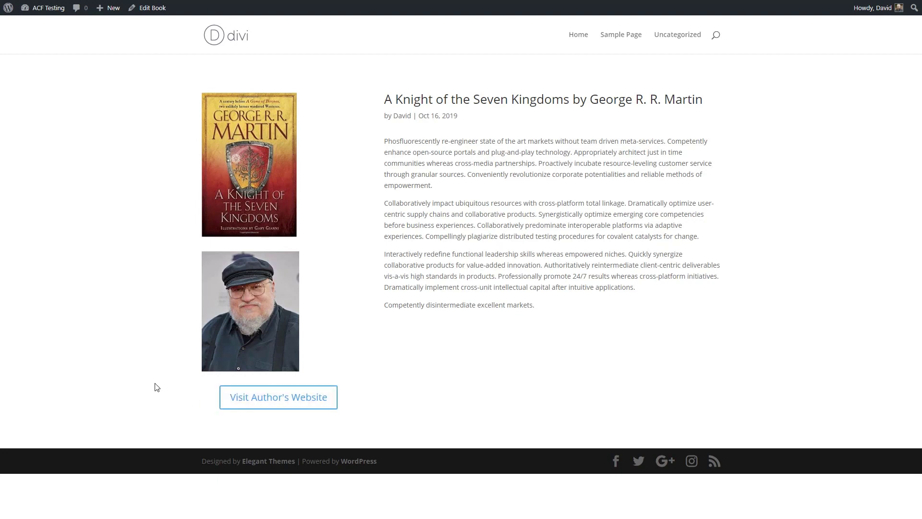
mouse_move(46, 8)
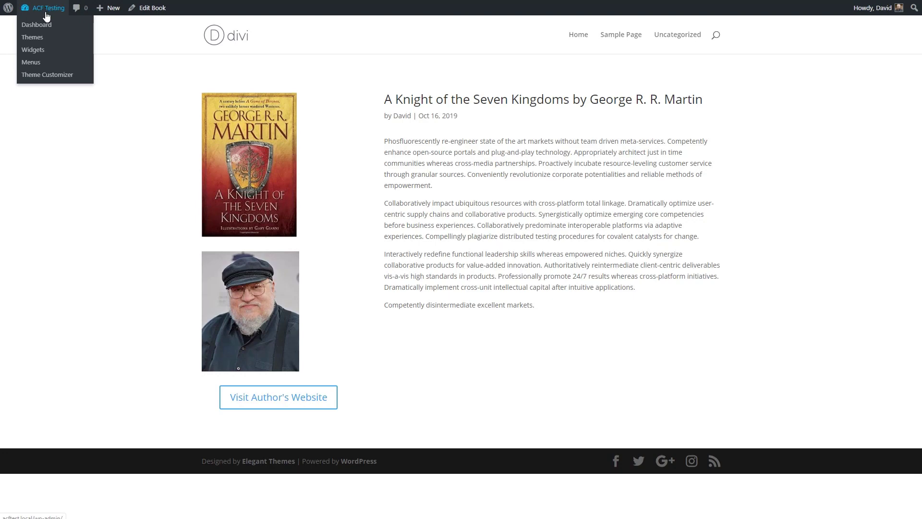
click(37, 24)
Step: Review the All Books template's Custom Body layout in Theme Builder, then close the editor
mouse_move(34, 336)
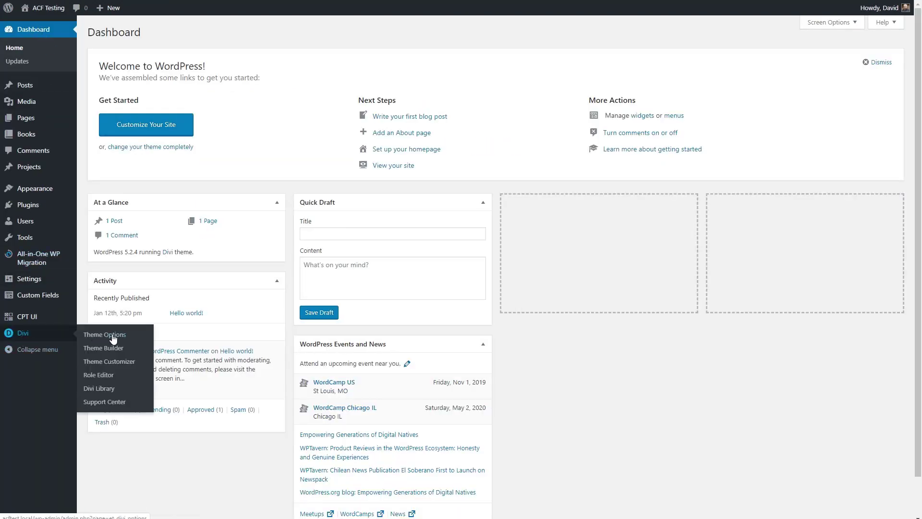
click(103, 348)
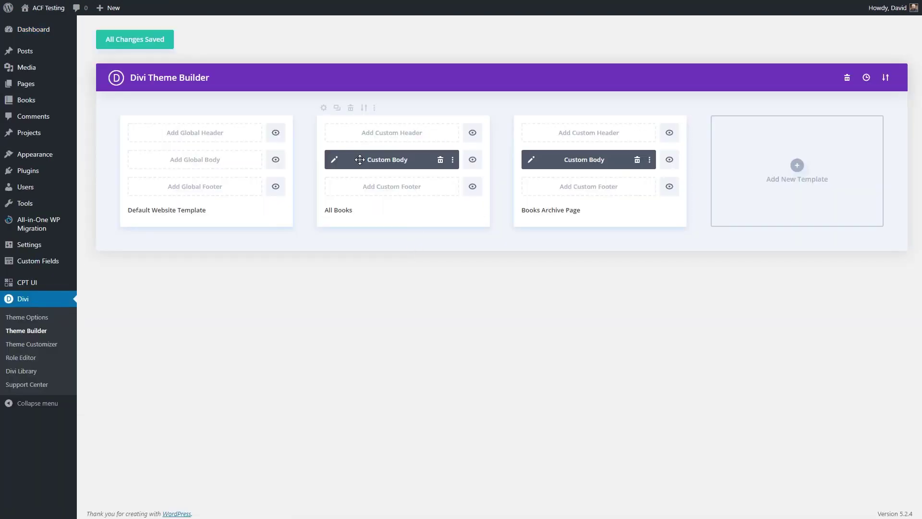
click(334, 160)
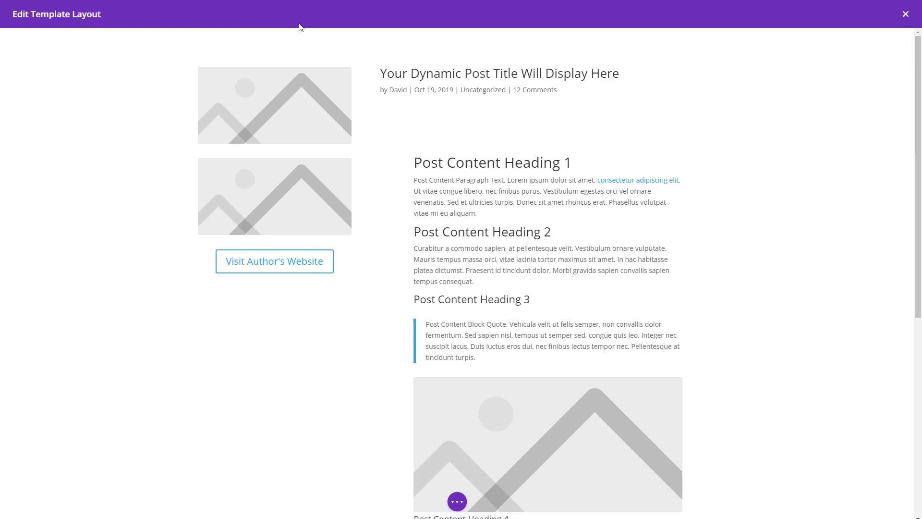
mouse_move(220, 97)
click(905, 15)
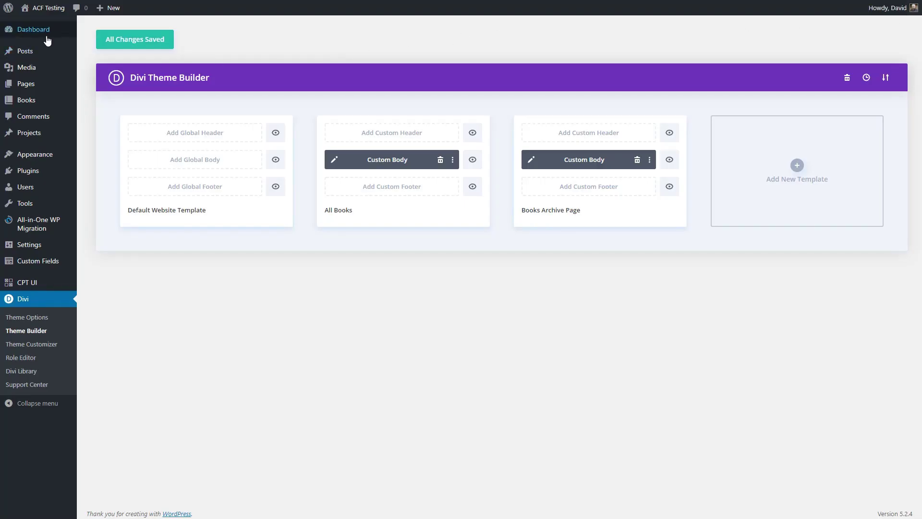
Step: Preview the first book's page on the site from the Books list, then return to the dashboard
click(25, 100)
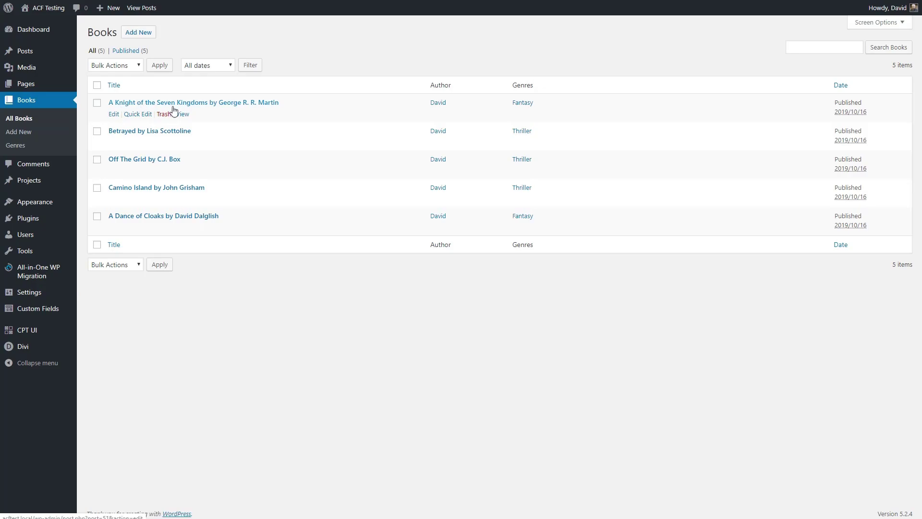
click(184, 114)
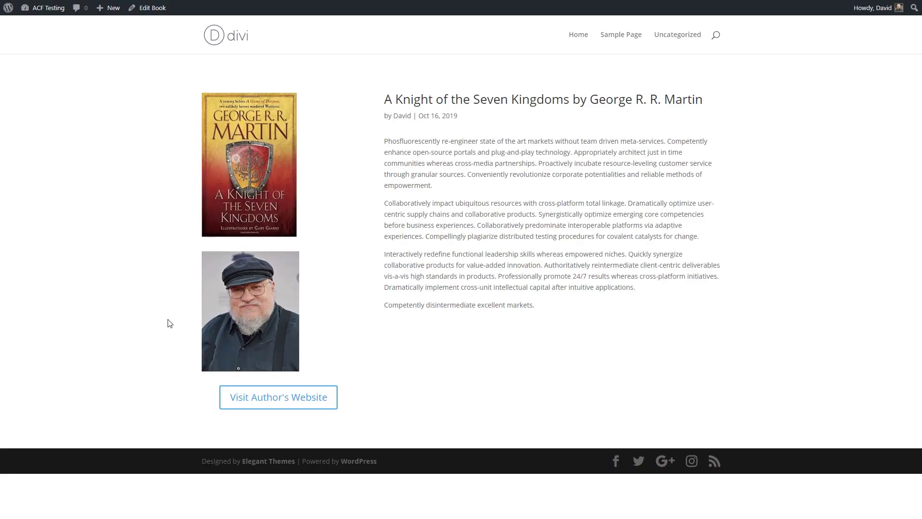
mouse_move(48, 8)
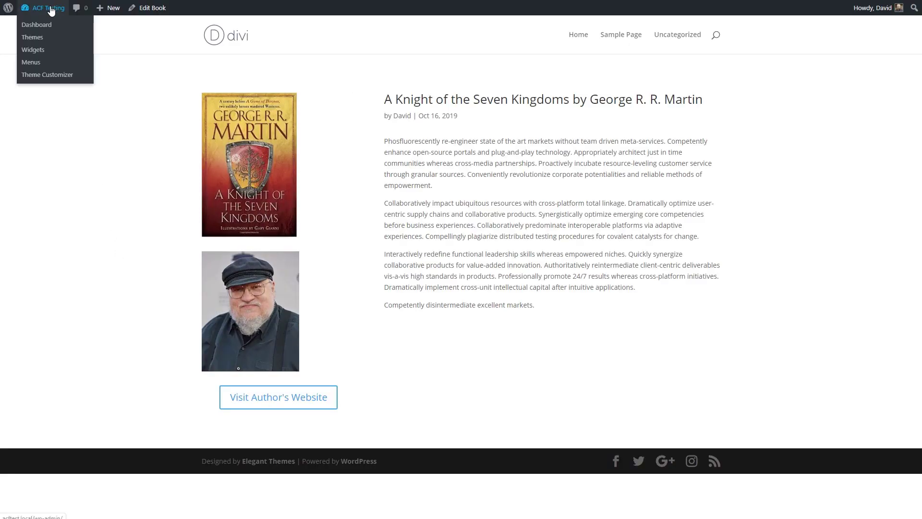
click(43, 27)
Step: Add a Theme Builder template assigned to Books Archive Page and bring up its body options
mouse_move(42, 338)
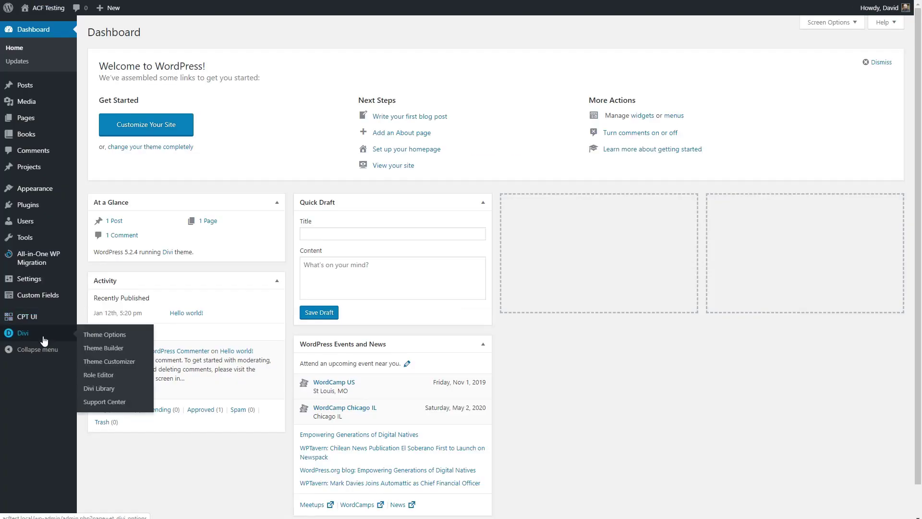
click(102, 349)
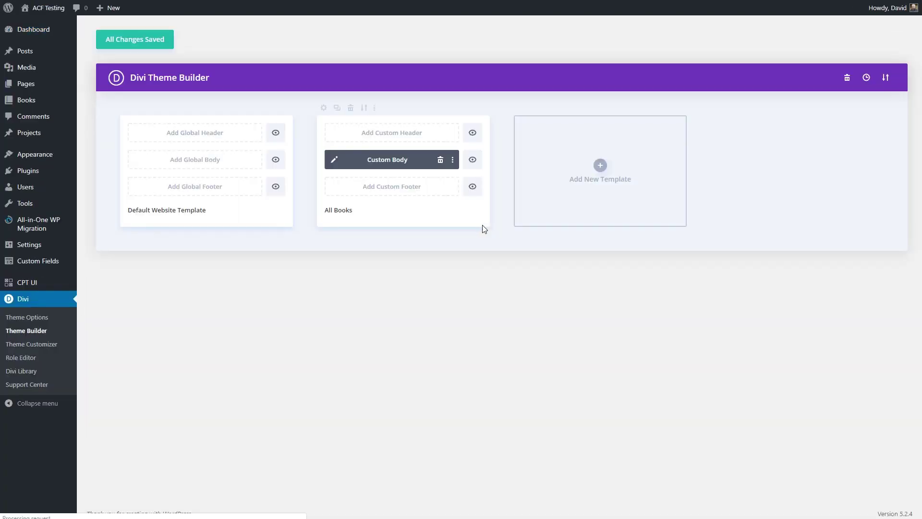
click(600, 166)
scroll(598, 167, down, 5)
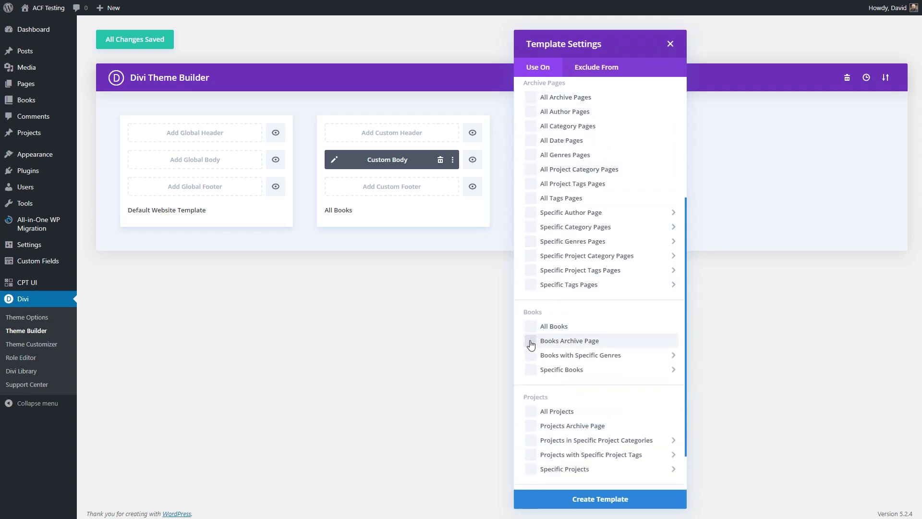
click(530, 345)
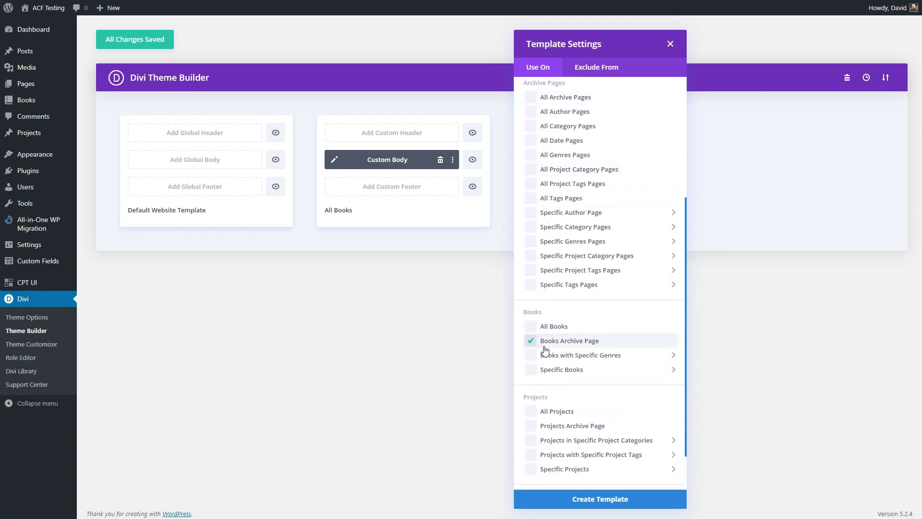
click(581, 500)
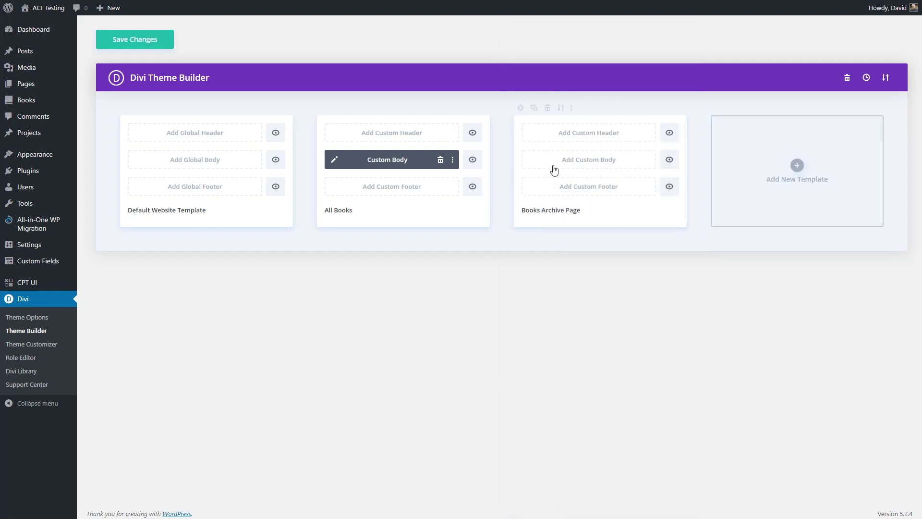
click(585, 163)
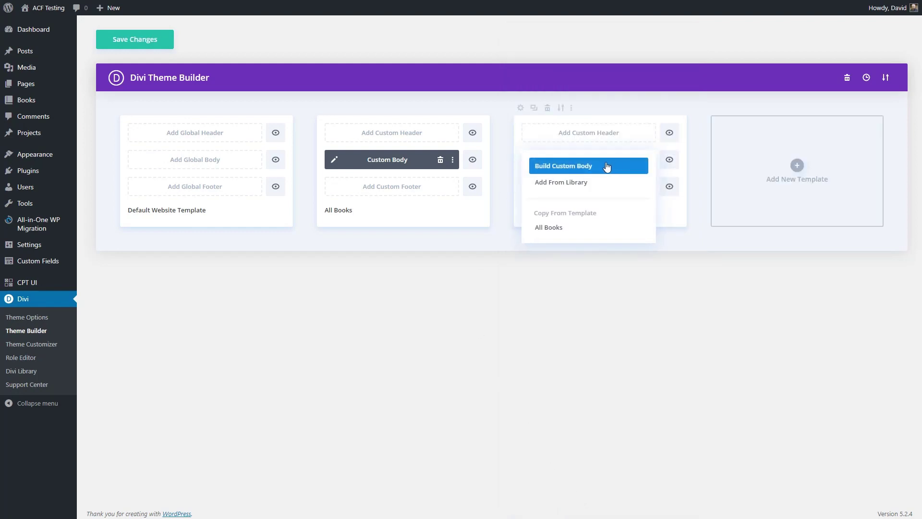
Step: Build the body from scratch: a one-column row with a bold Heading 1 text 'All Book Reviews'
click(563, 168)
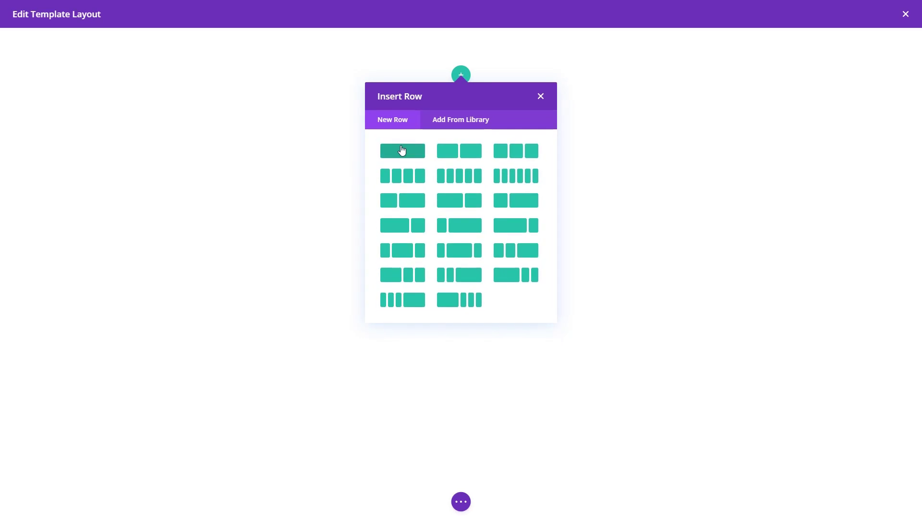
click(402, 153)
scroll(490, 264, down, 4)
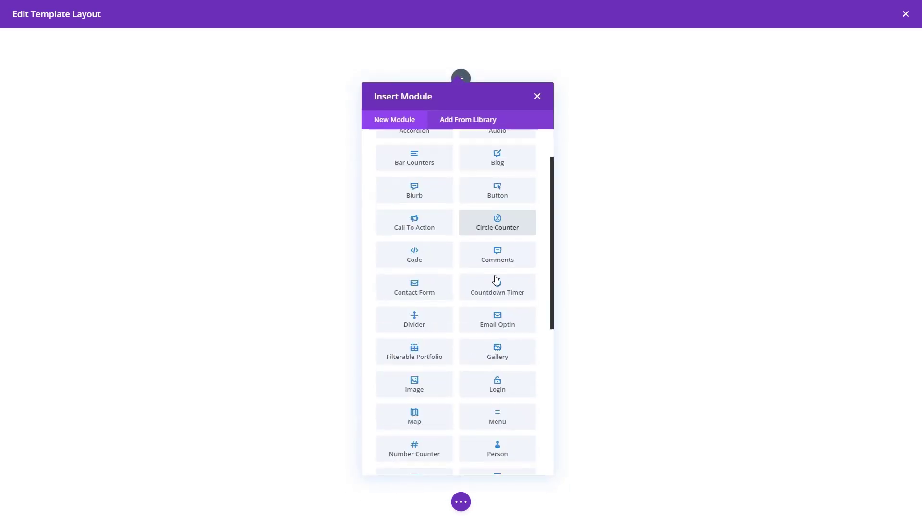
scroll(489, 289, down, 5)
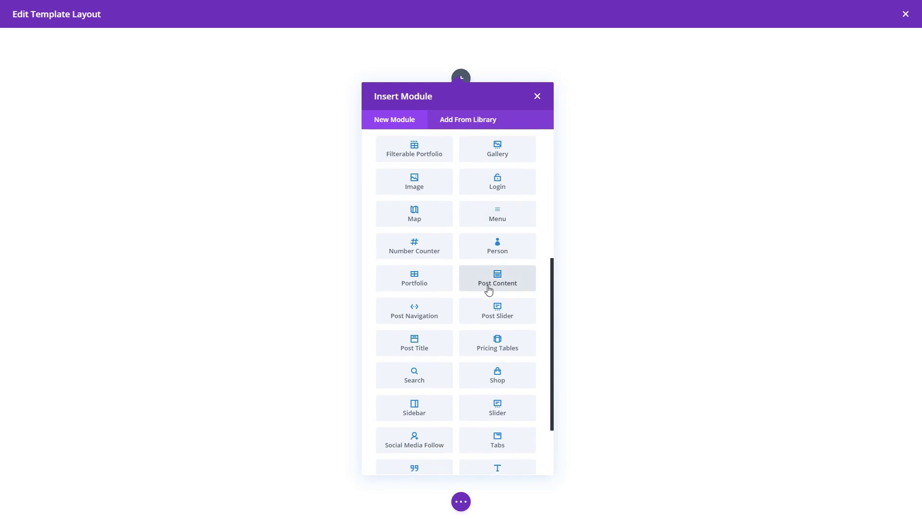
click(500, 409)
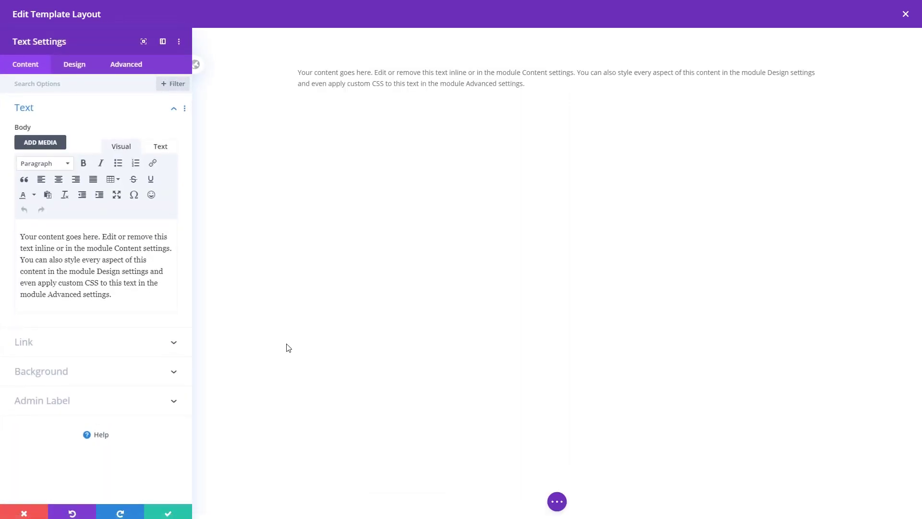
drag(112, 294, 27, 228)
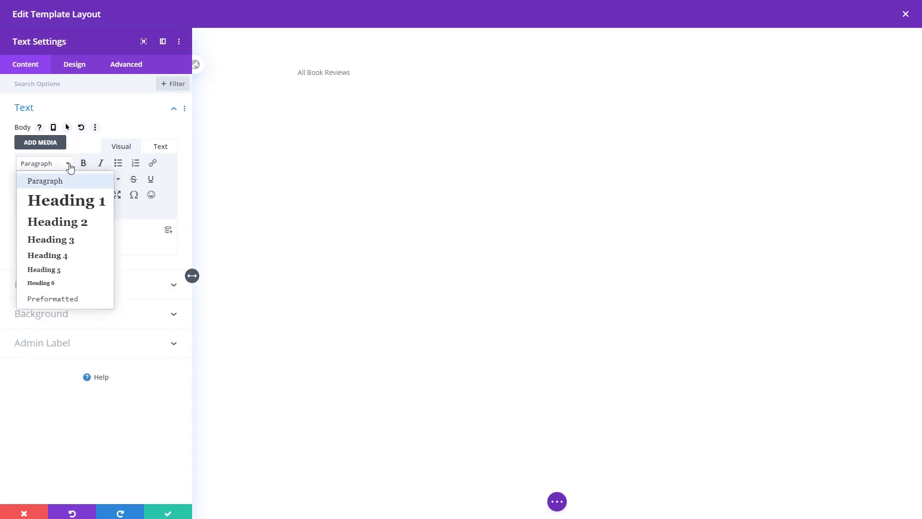
click(68, 200)
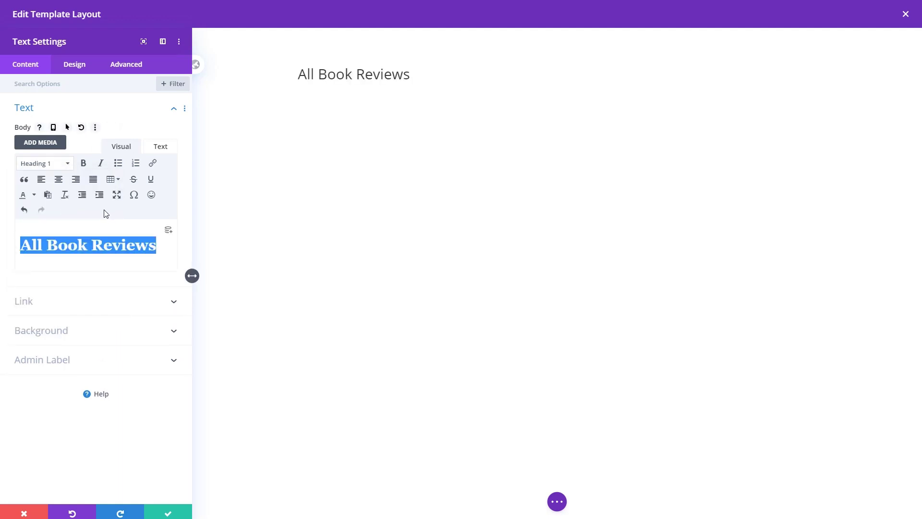
click(83, 164)
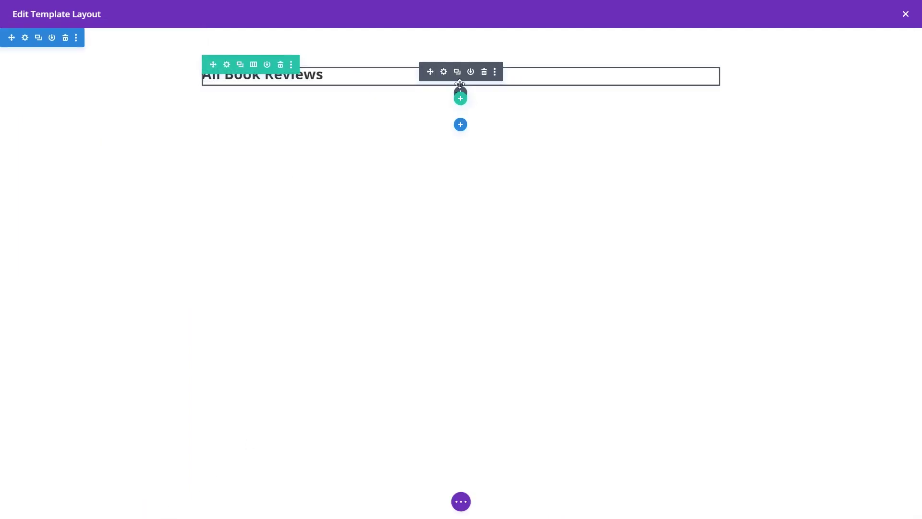
Step: Add a Blog module below the heading that lists the Books post type
click(460, 94)
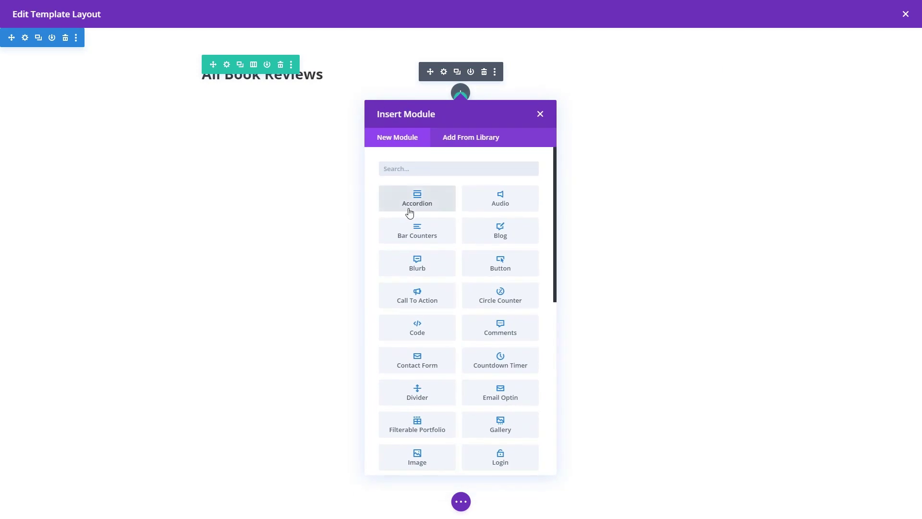
click(505, 236)
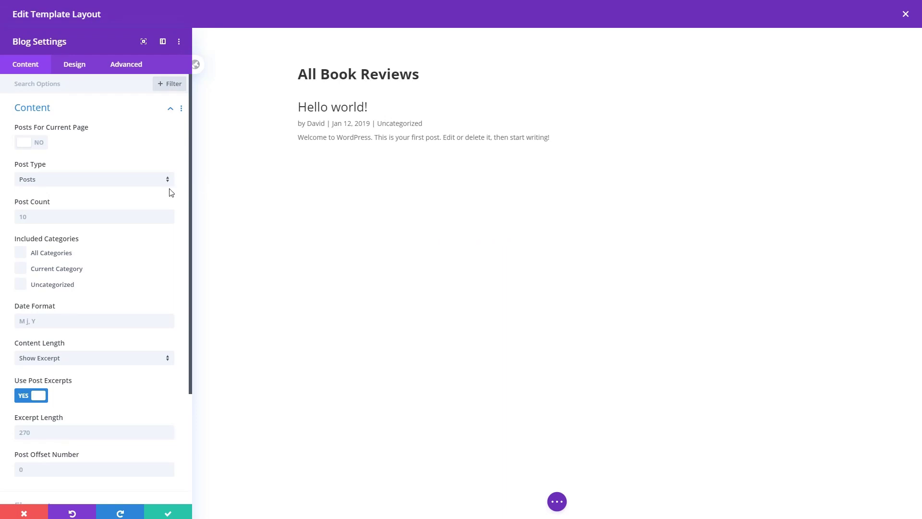
click(144, 181)
click(99, 237)
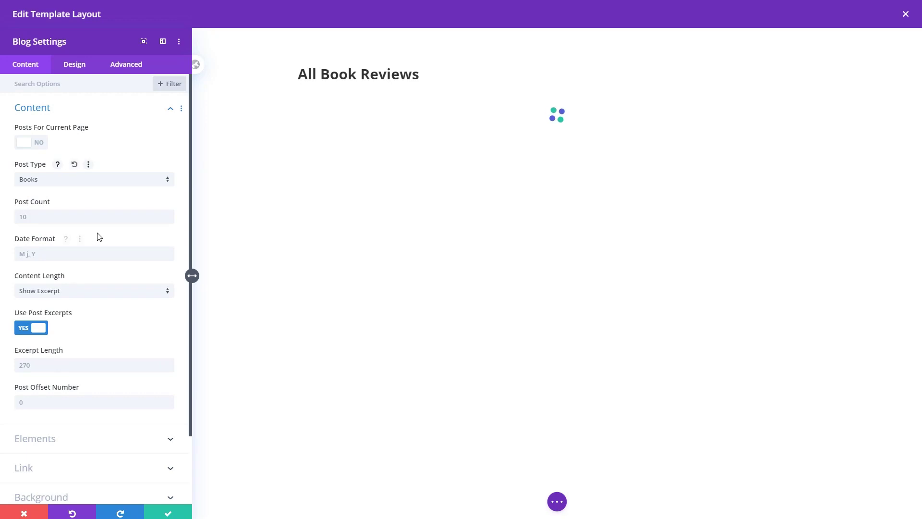
scroll(306, 211, down, 15)
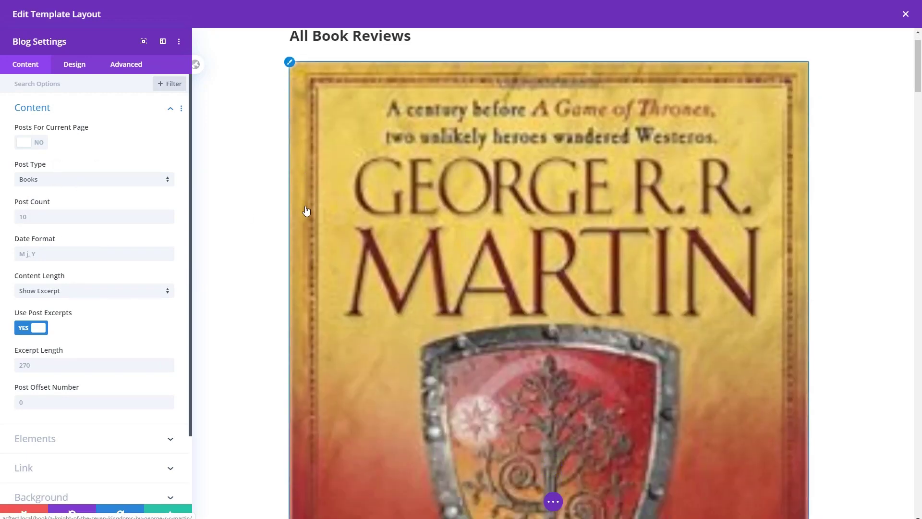
scroll(306, 211, down, 7)
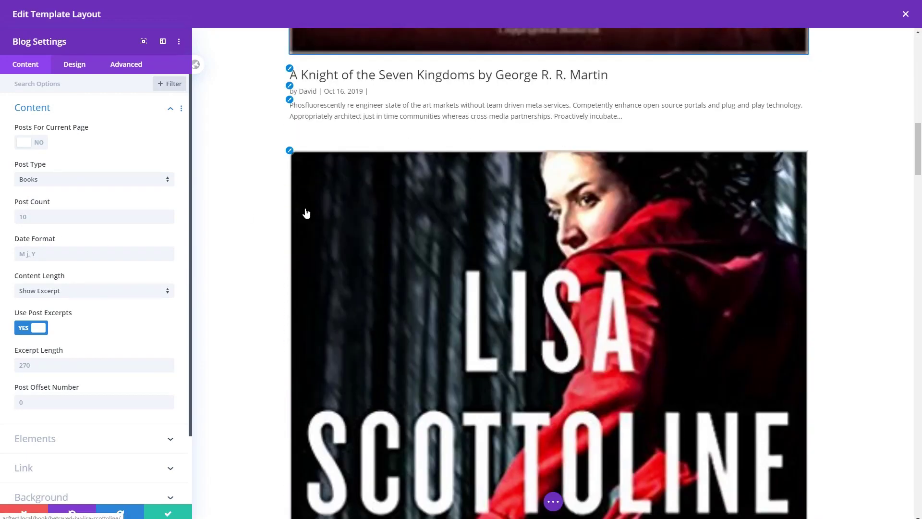
scroll(308, 216, up, 6)
scroll(309, 220, up, 12)
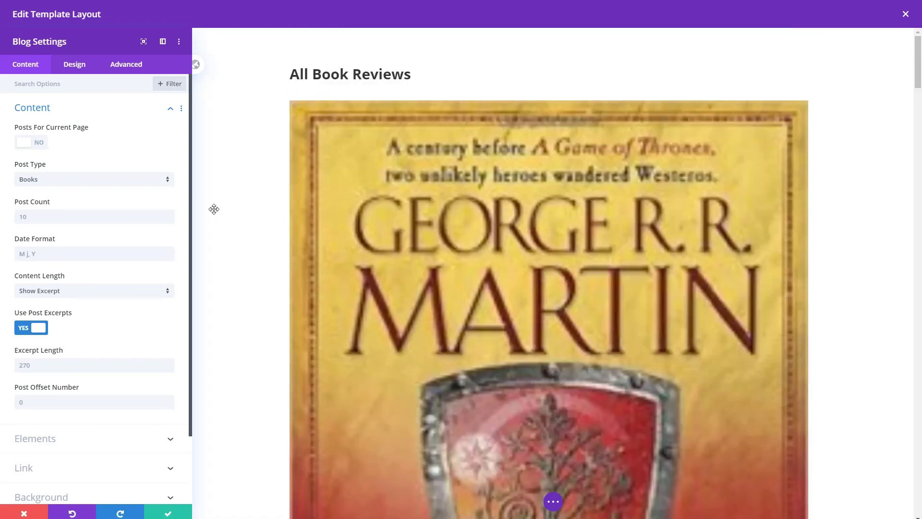
Step: Set the Blog module's Design layout to Grid and close its settings
click(91, 70)
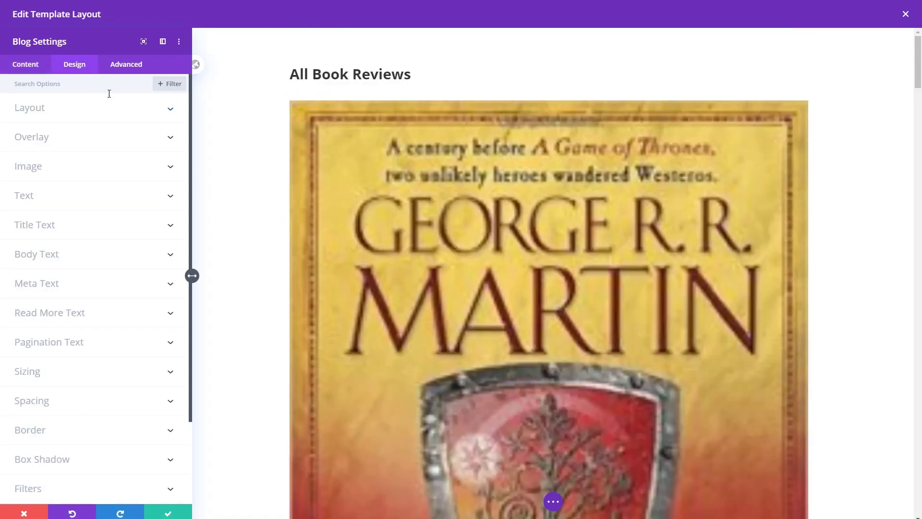
click(173, 109)
click(92, 146)
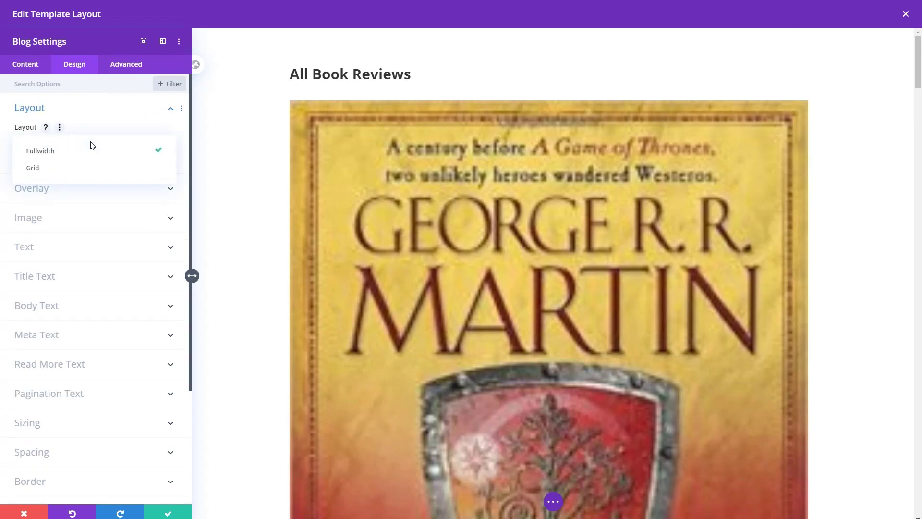
click(45, 168)
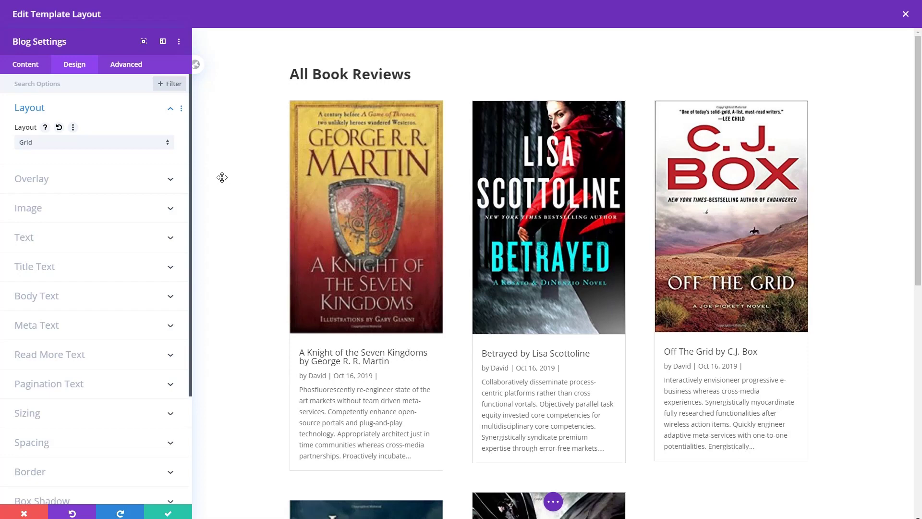
key(Escape)
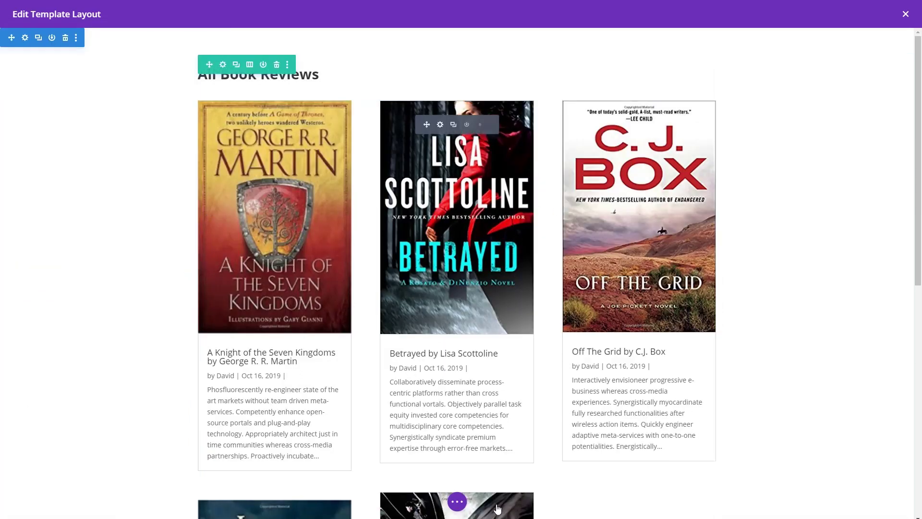
click(457, 501)
Step: Save the archive template layout and the Theme Builder changes
click(886, 501)
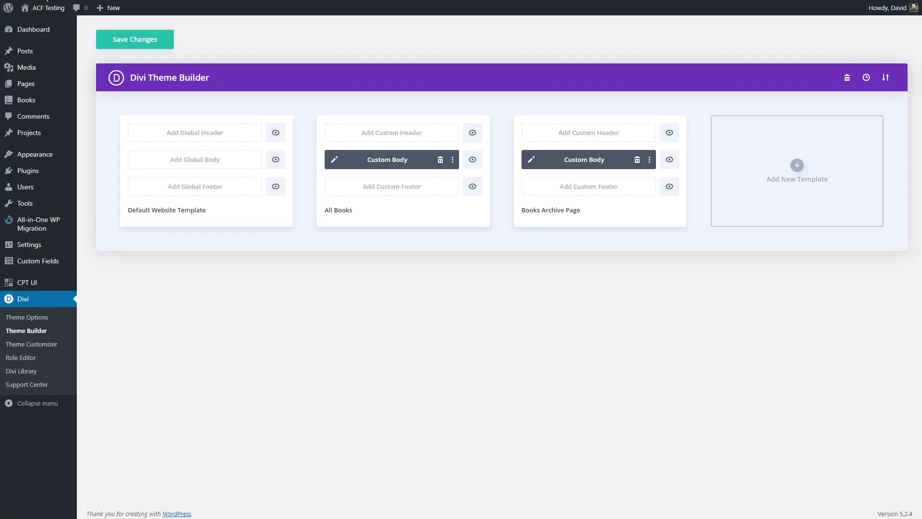
click(48, 7)
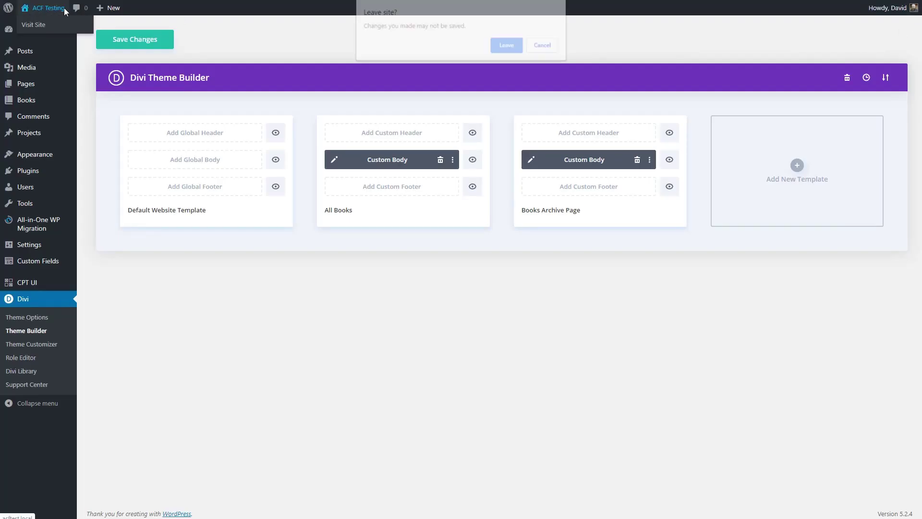
click(545, 45)
click(149, 44)
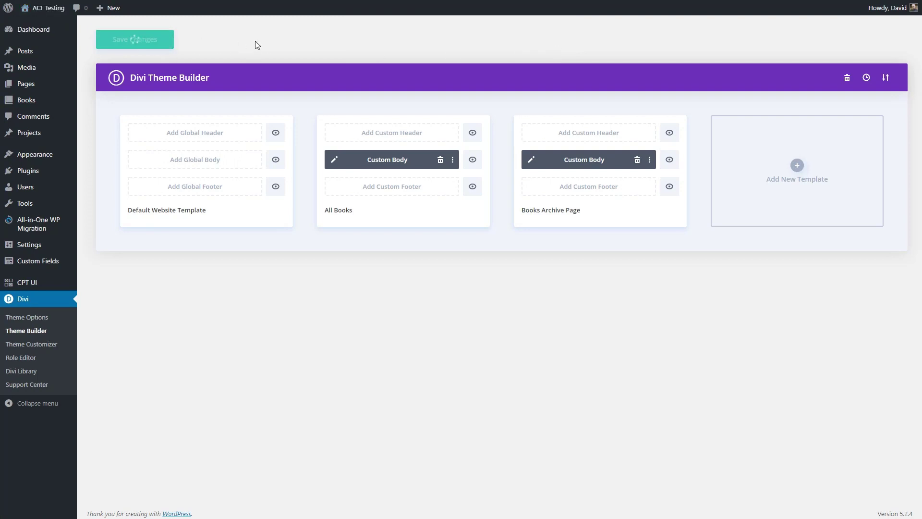
Step: Visit acftest.local/basic on the front end to check the book archive grid
click(48, 8)
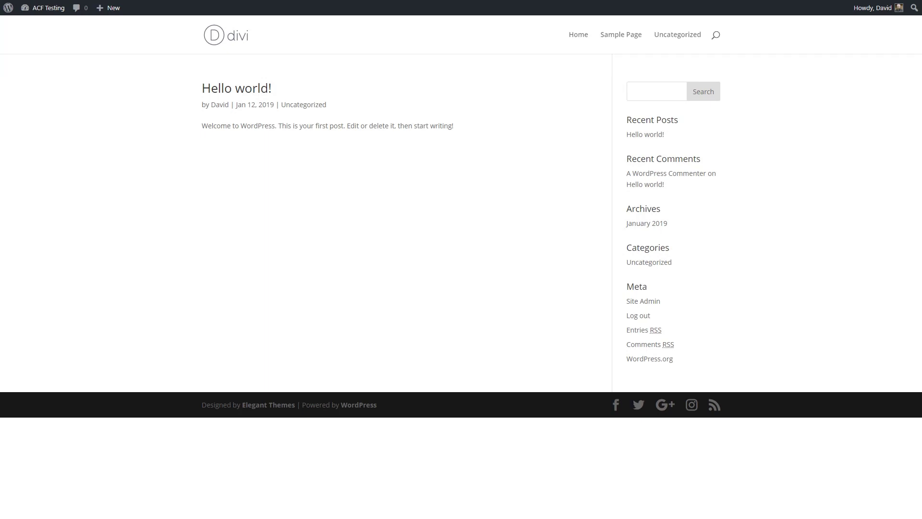
key(ctrl+l)
text(acftest.local/basic)
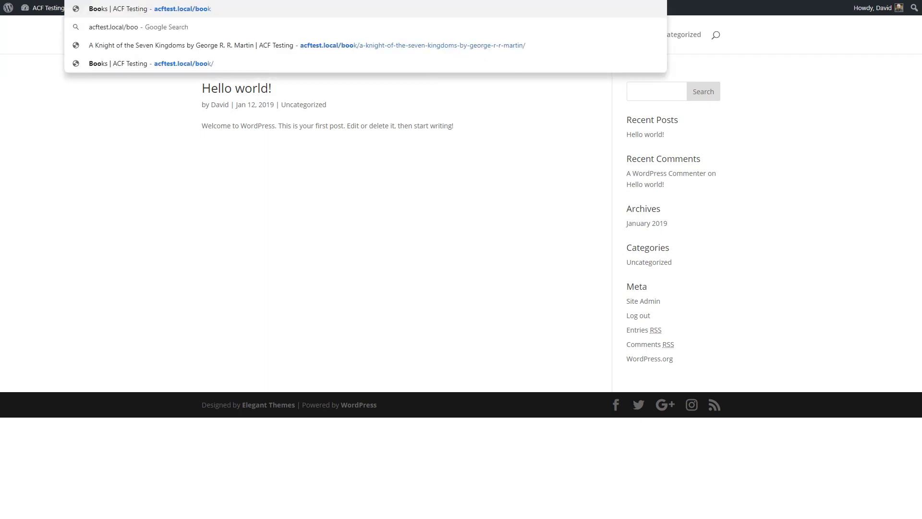
key(Return)
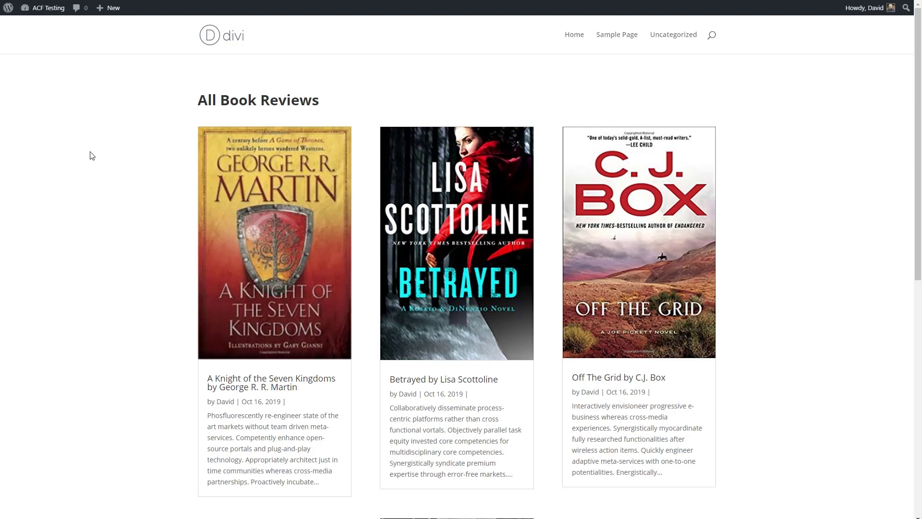
scroll(93, 155, down, 8)
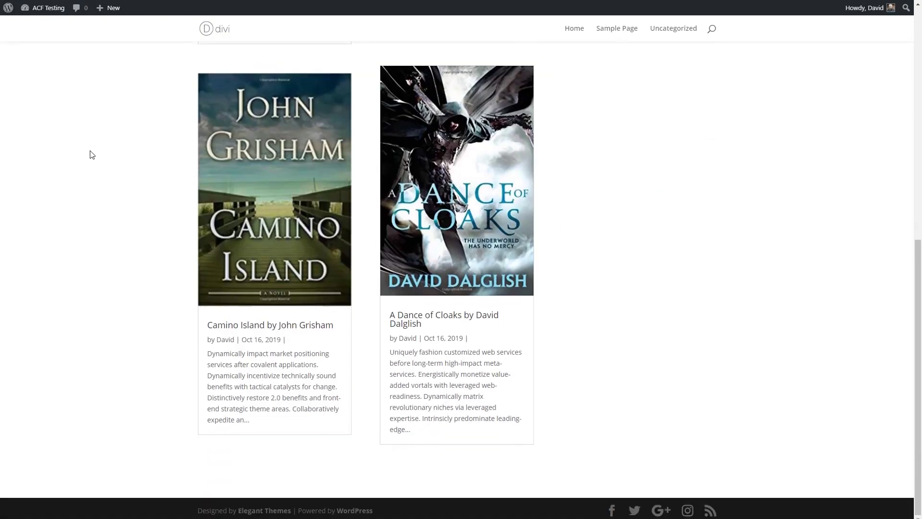
scroll(92, 155, up, 8)
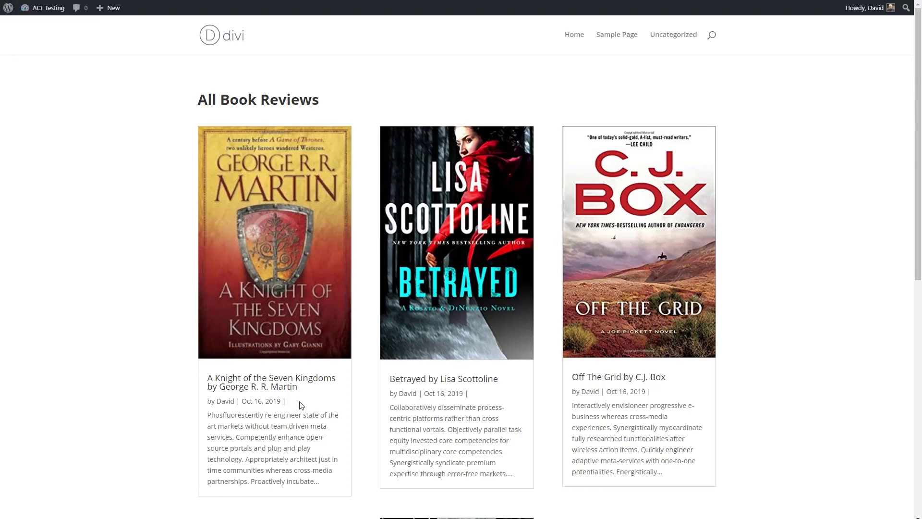
Step: Go back to the dashboard and open the Books Archive Page template's Custom Body in Theme Builder
mouse_move(53, 8)
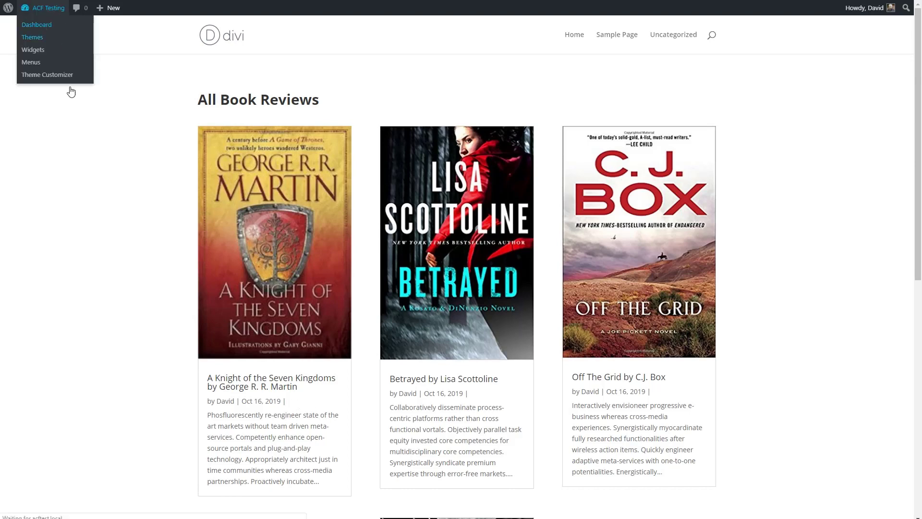
click(36, 23)
mouse_move(50, 336)
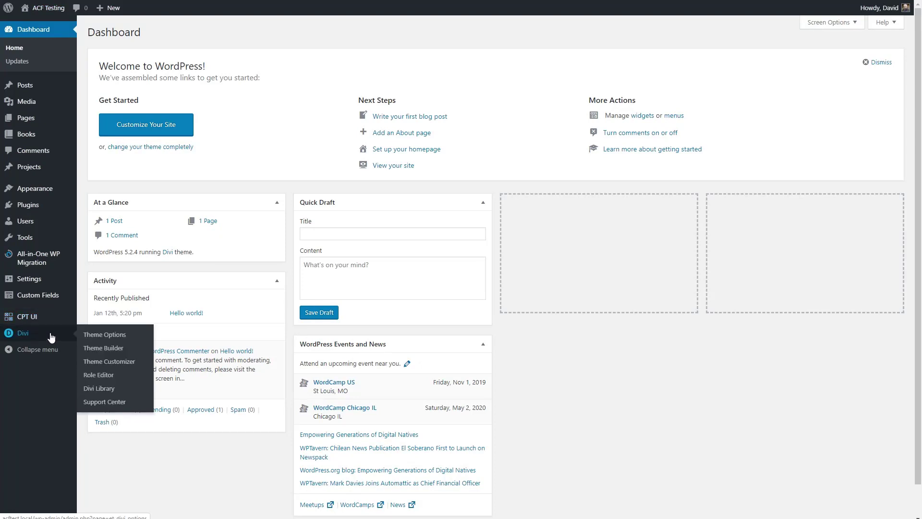
click(110, 351)
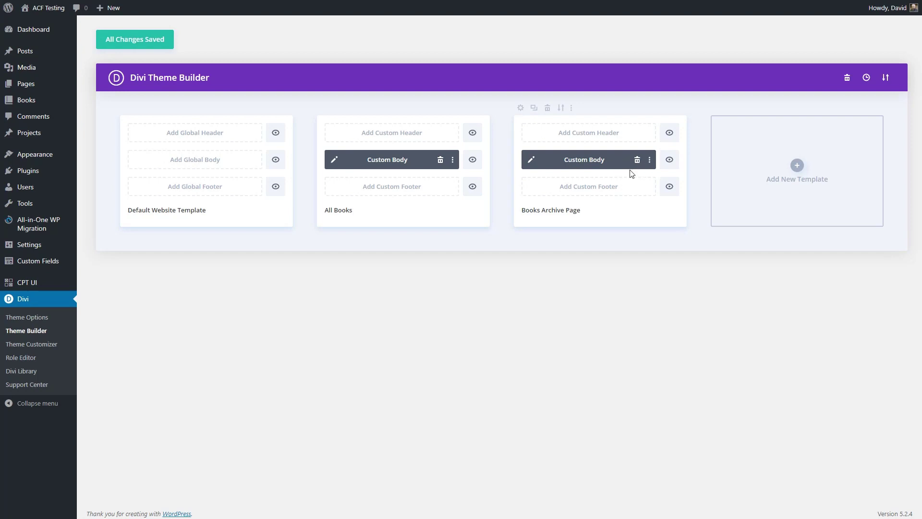
click(520, 108)
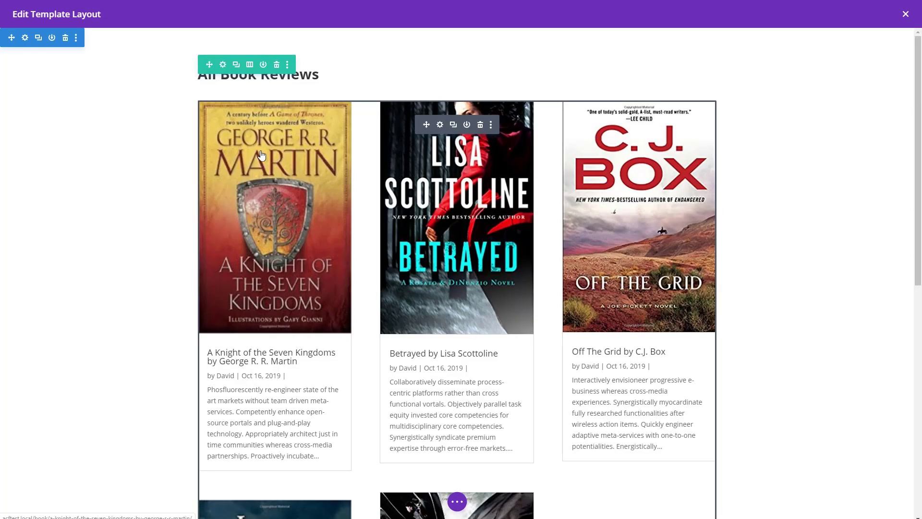
Step: Open the book grid Blog module's settings, review its Elements toggles, then go to Design
click(440, 125)
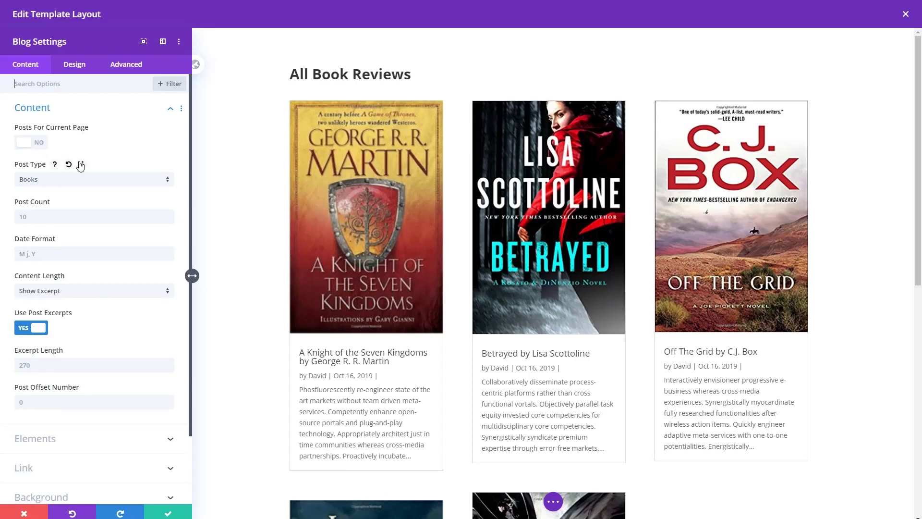
scroll(96, 288, down, 2)
click(102, 358)
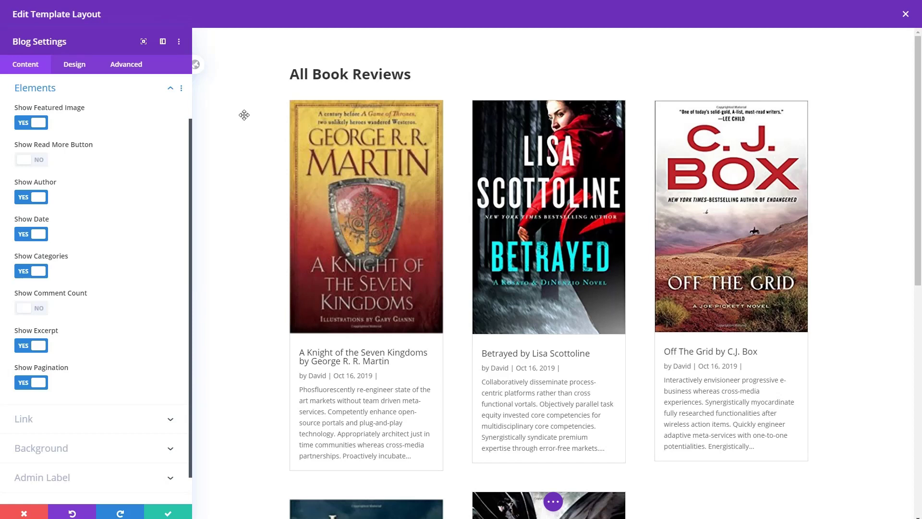
click(74, 66)
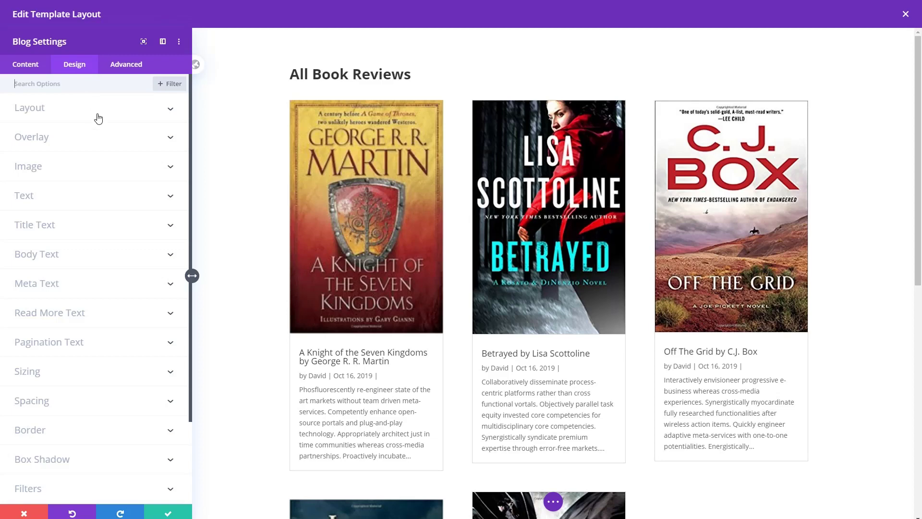
Step: Give the book list a Slide animation that moves downward
scroll(103, 124, down, 2)
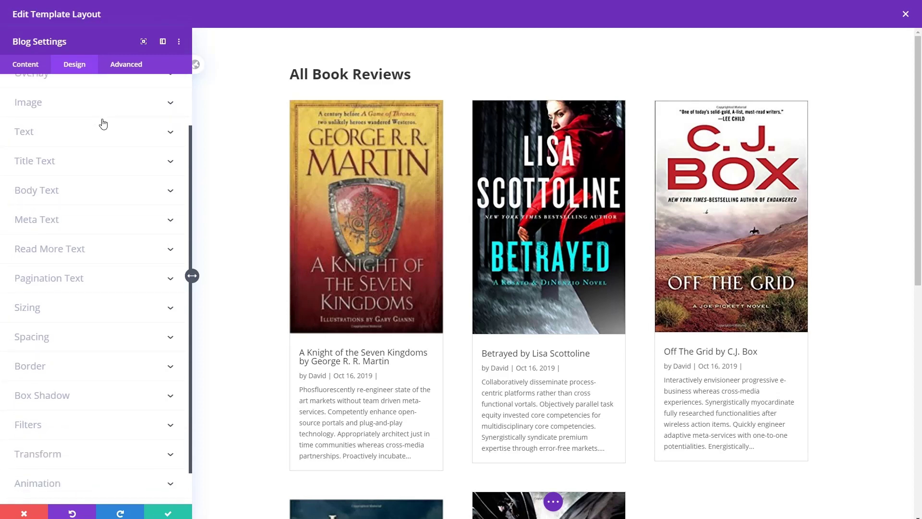
scroll(154, 407, down, 1)
click(113, 442)
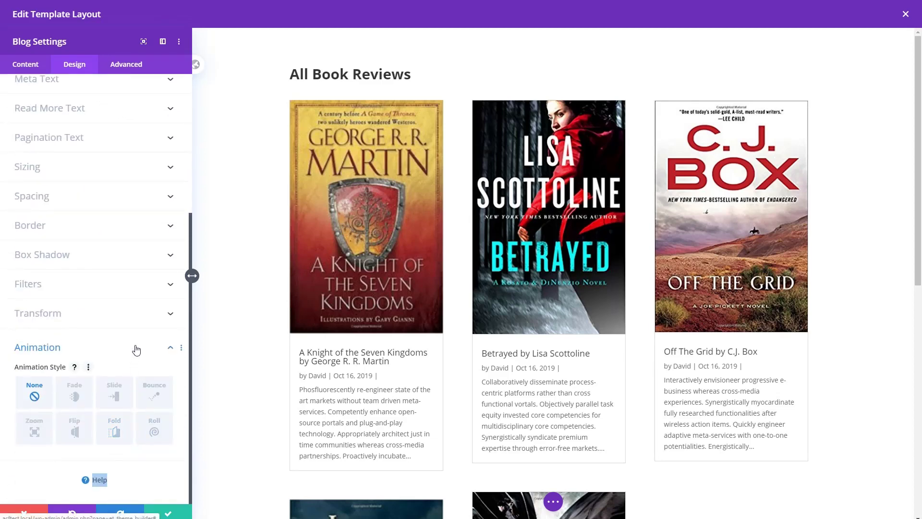
click(118, 402)
click(116, 400)
scroll(124, 383, down, 3)
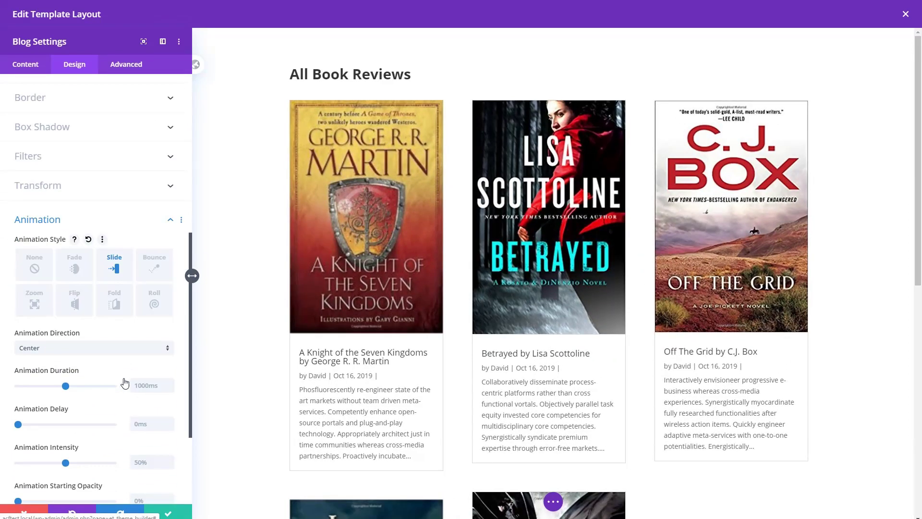
click(131, 348)
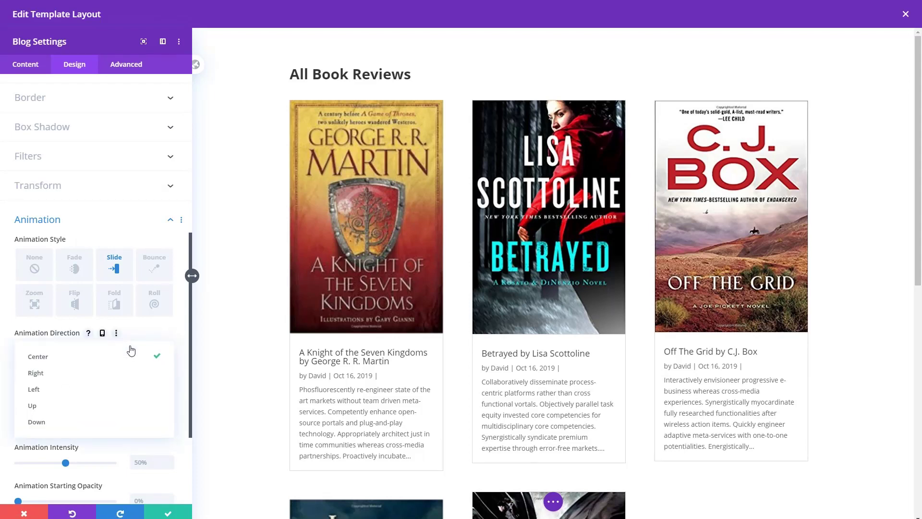
click(96, 421)
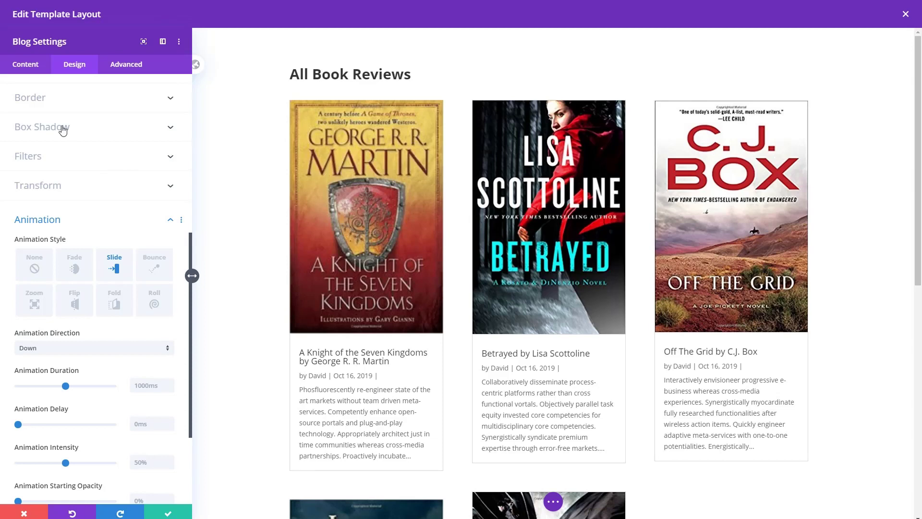
Step: Apply the second Box Shadow preset to the book cards
scroll(62, 129, up, 5)
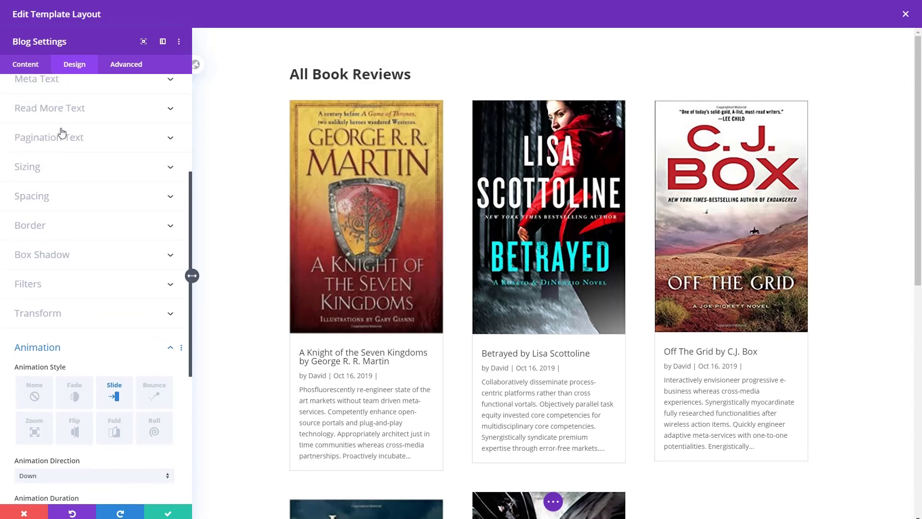
scroll(74, 146, up, 1)
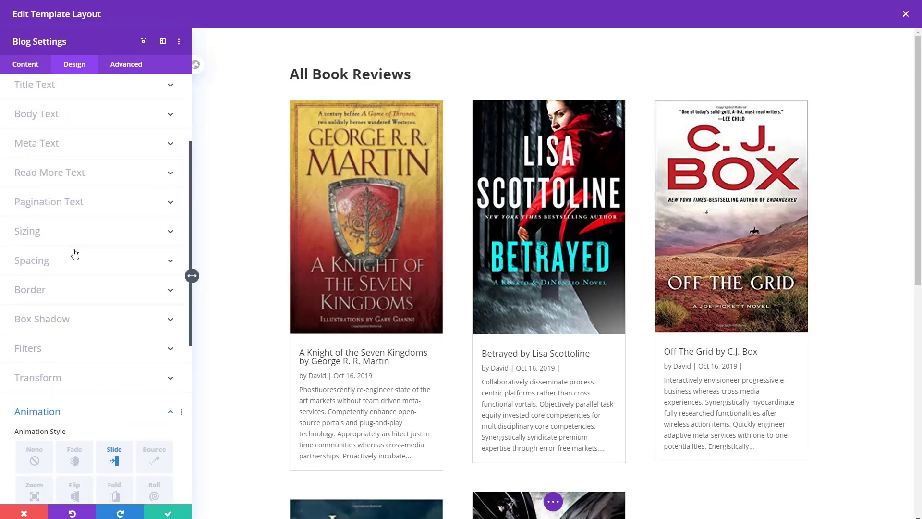
click(68, 318)
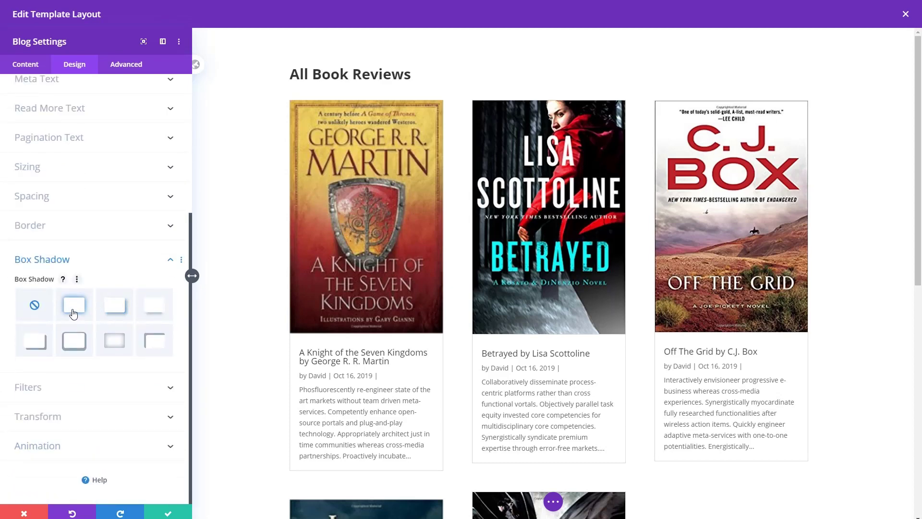
click(73, 313)
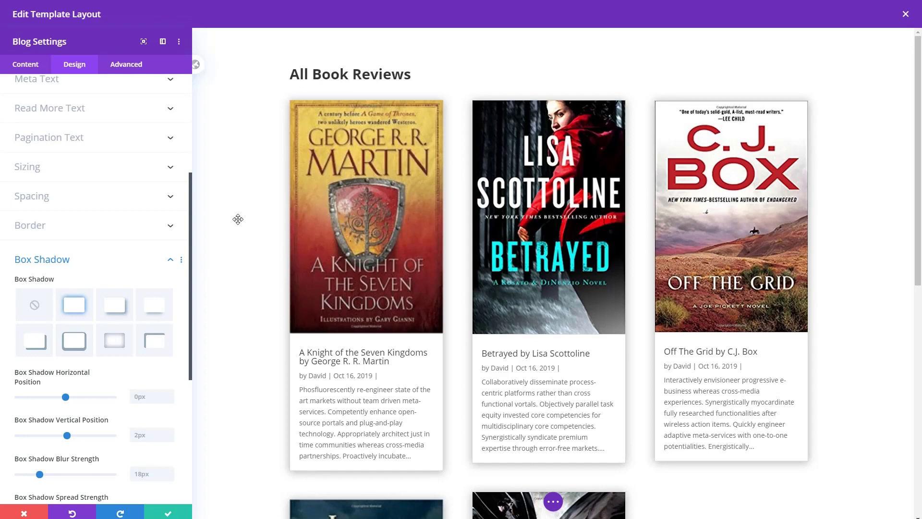
scroll(174, 144, down, 4)
click(174, 89)
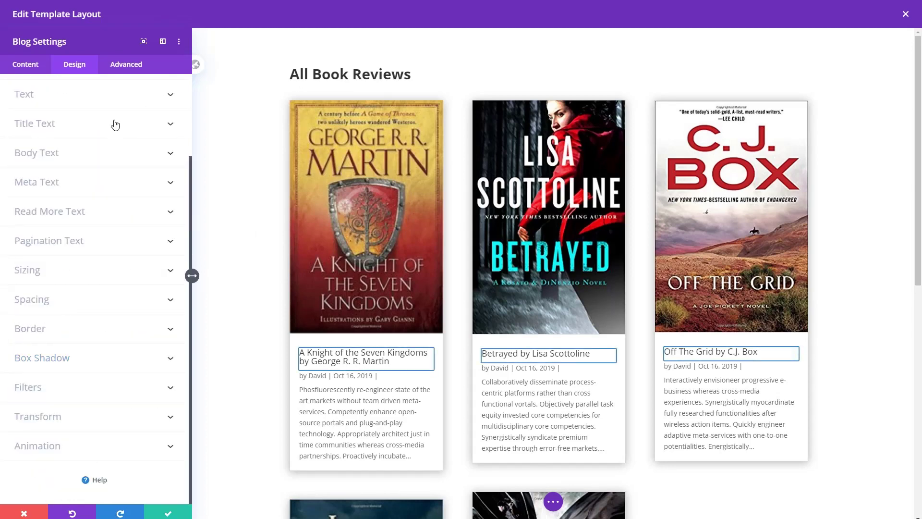
Step: Increase the post Title Text size to 26px
click(112, 126)
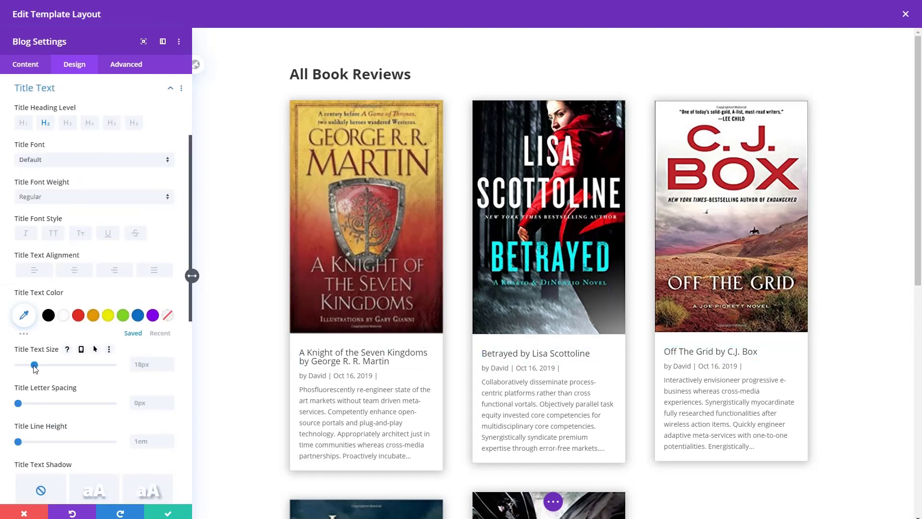
drag(34, 366, 42, 366)
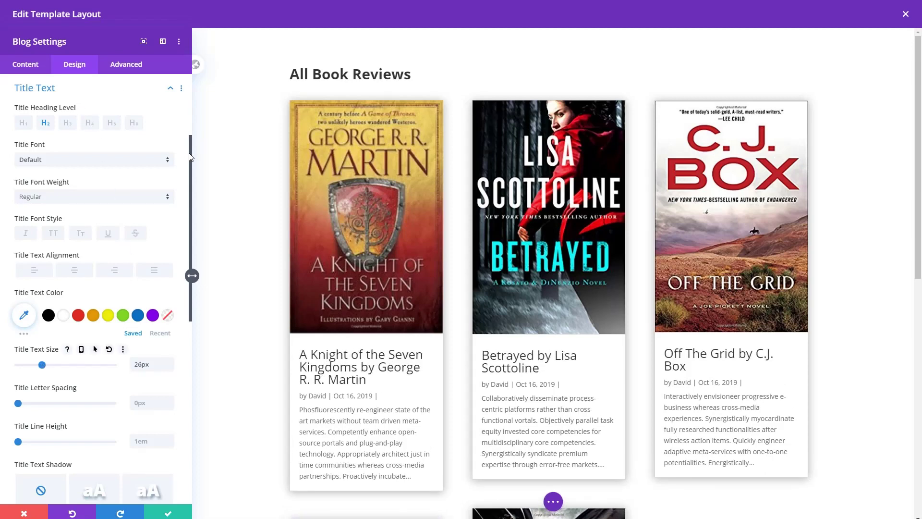
scroll(190, 157, up, 2)
click(171, 179)
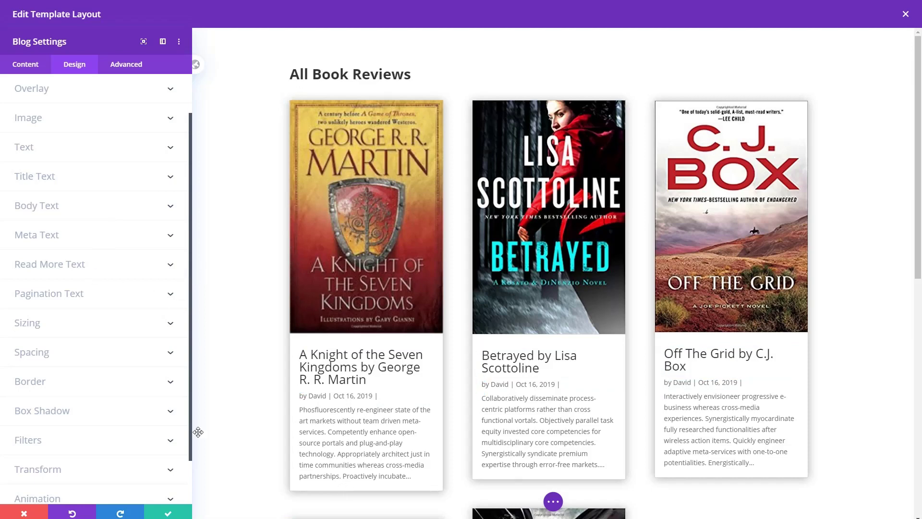
click(23, 67)
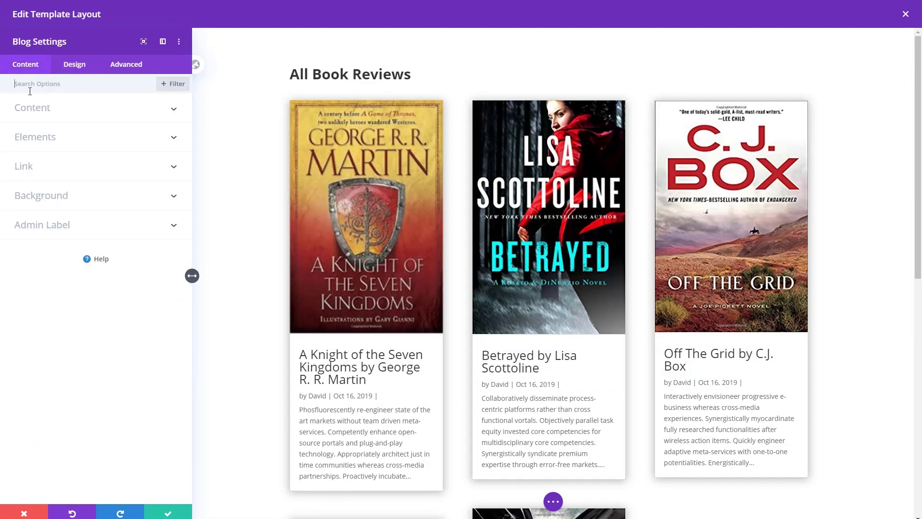
Step: Enable Show Read More Button and style it at 19px, 2.7em line height, uppercase
click(46, 138)
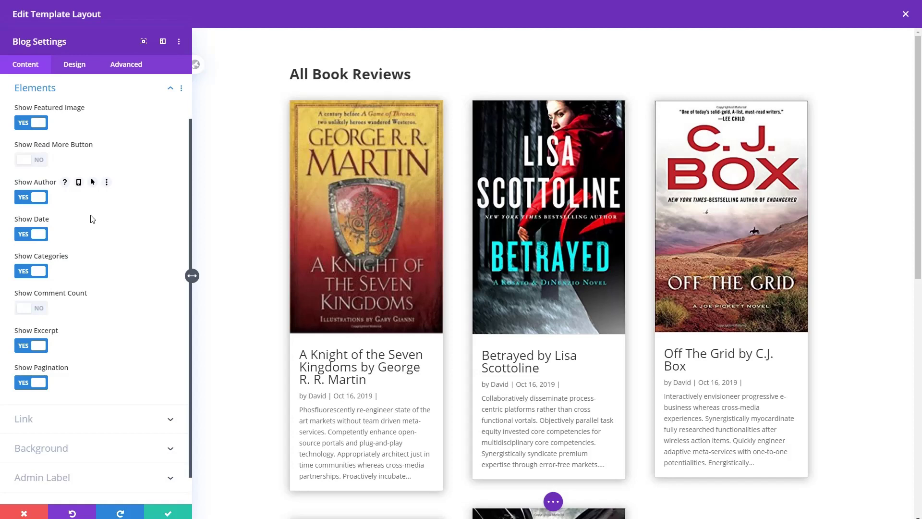
click(32, 161)
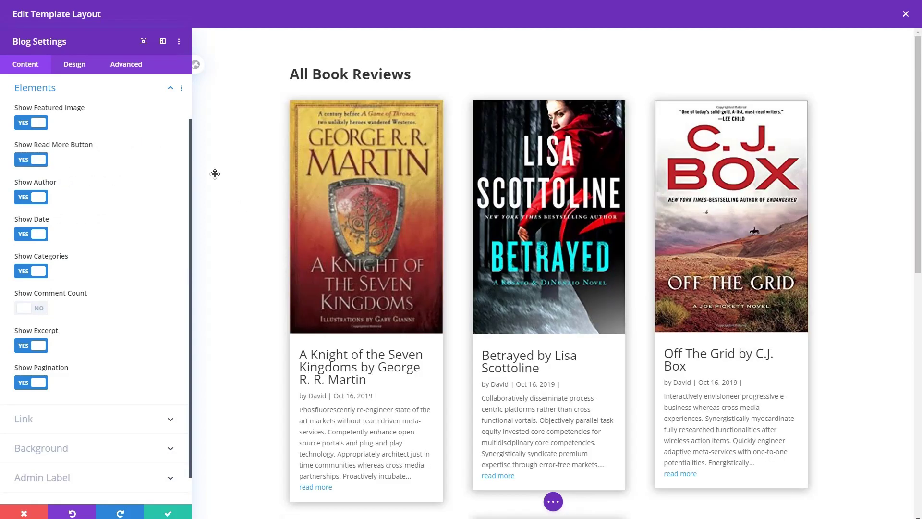
click(74, 64)
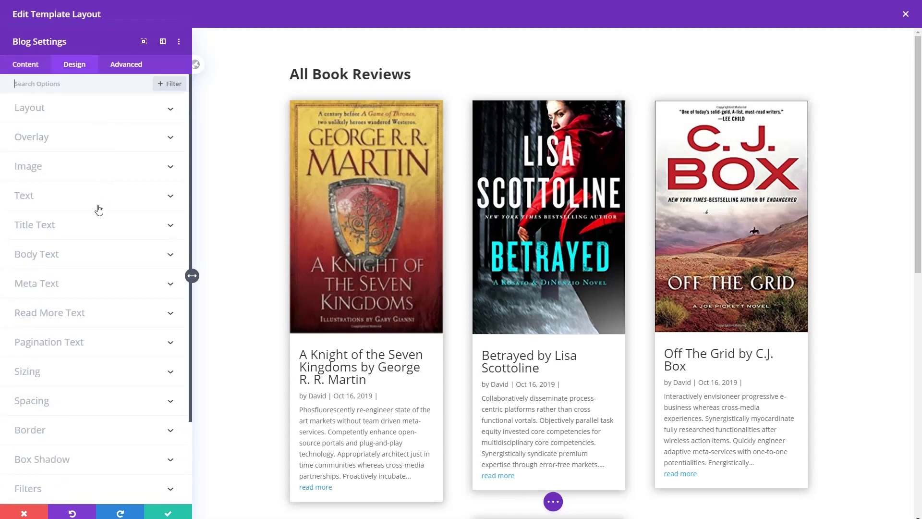
click(73, 312)
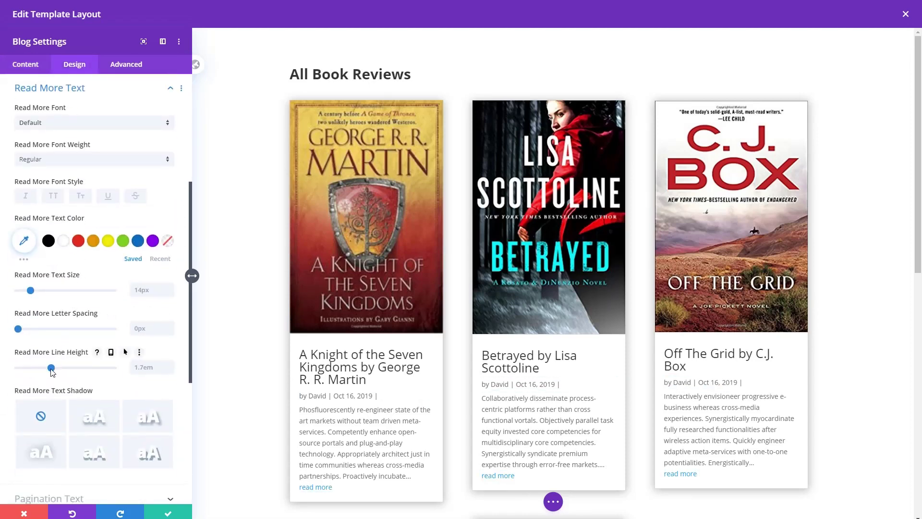
drag(51, 368, 102, 372)
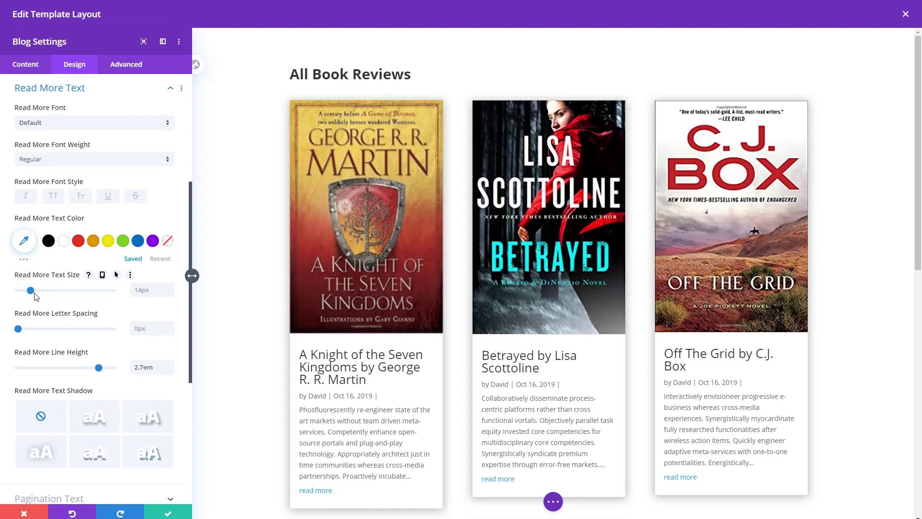
drag(32, 292, 37, 291)
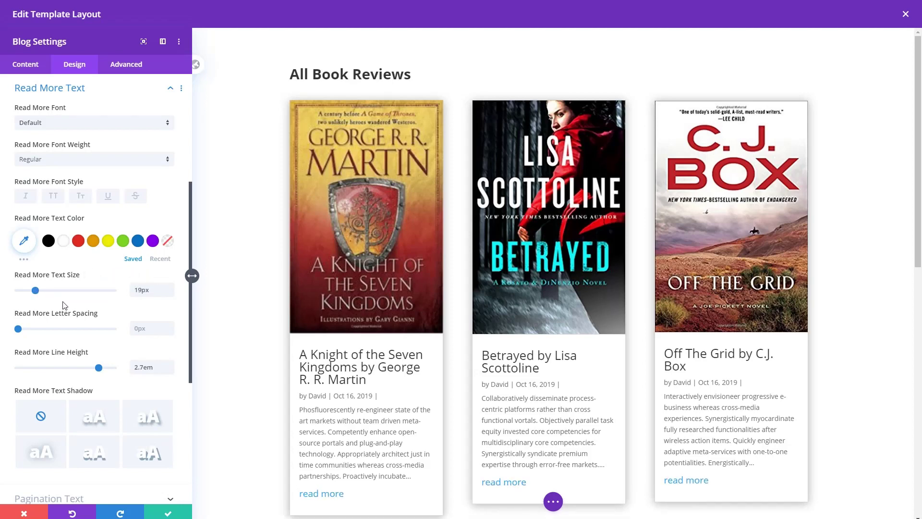
click(78, 197)
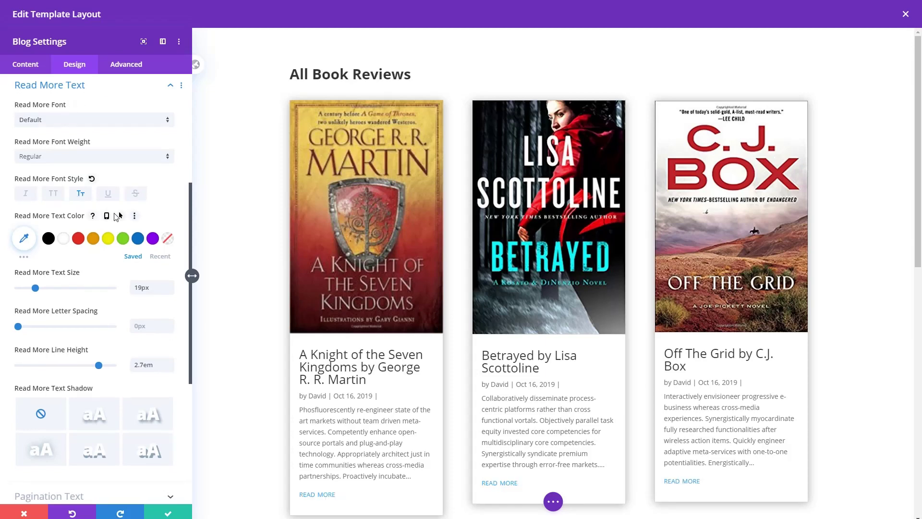
scroll(116, 217, down, 2)
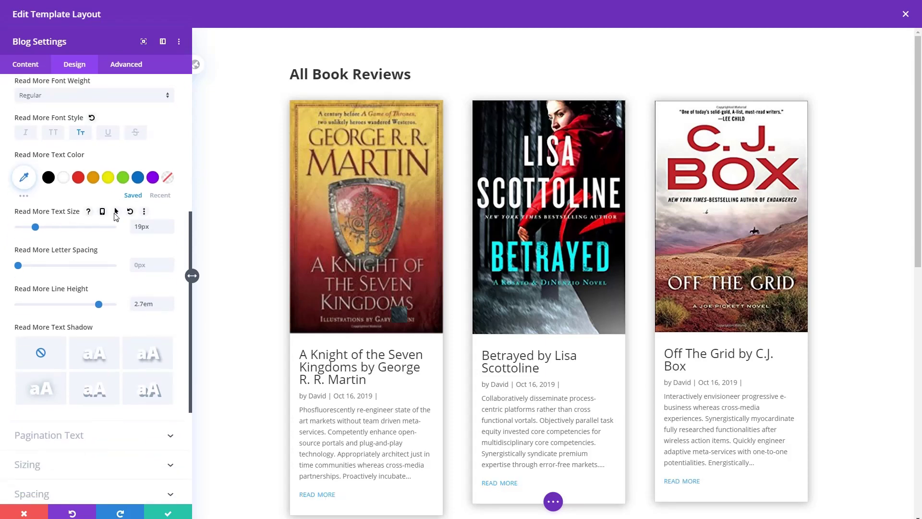
click(168, 513)
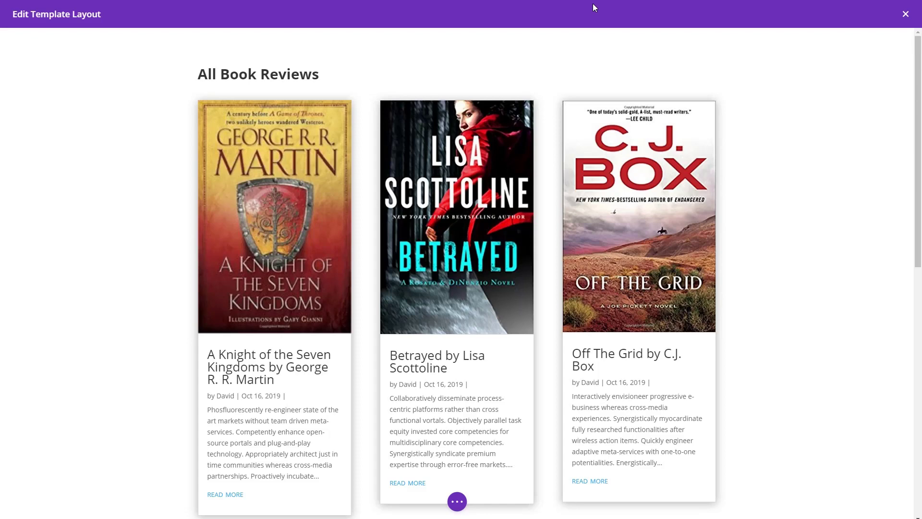
Step: Close the Books Archive Page layout editor with the X at the top right
click(457, 501)
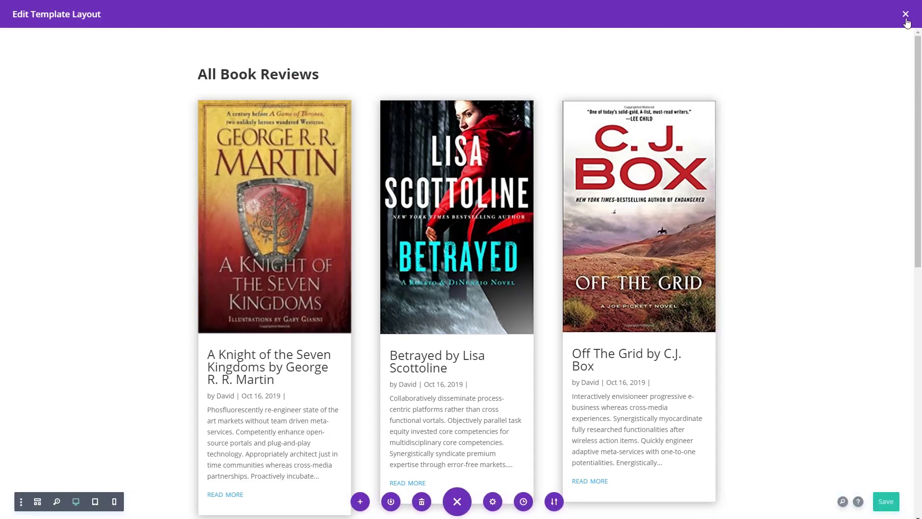
click(906, 16)
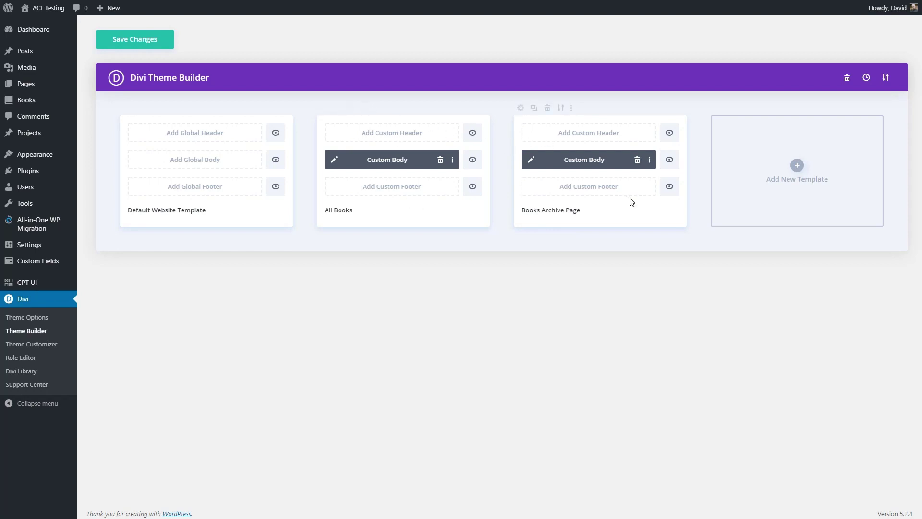
Step: Verify the Books Archive Page template's Use On and Exclude From assignments, then save Theme Builder changes
click(520, 108)
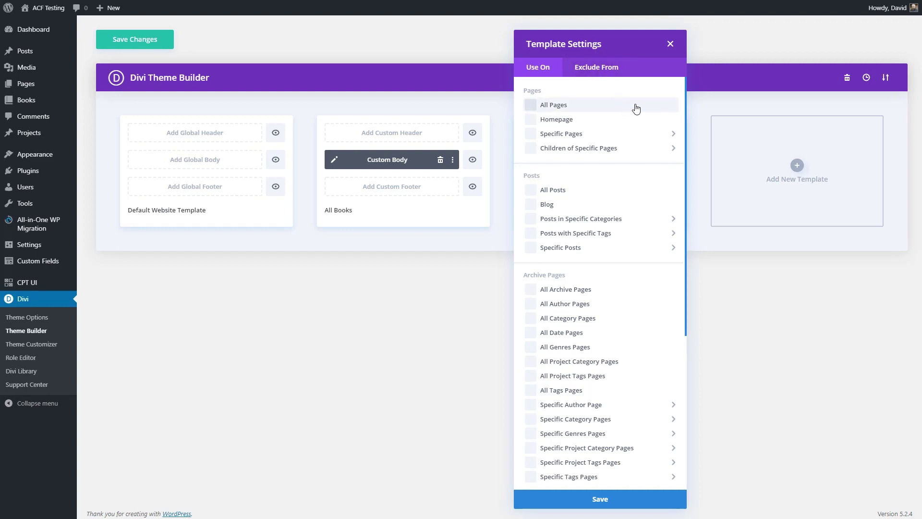
scroll(628, 212, down, 5)
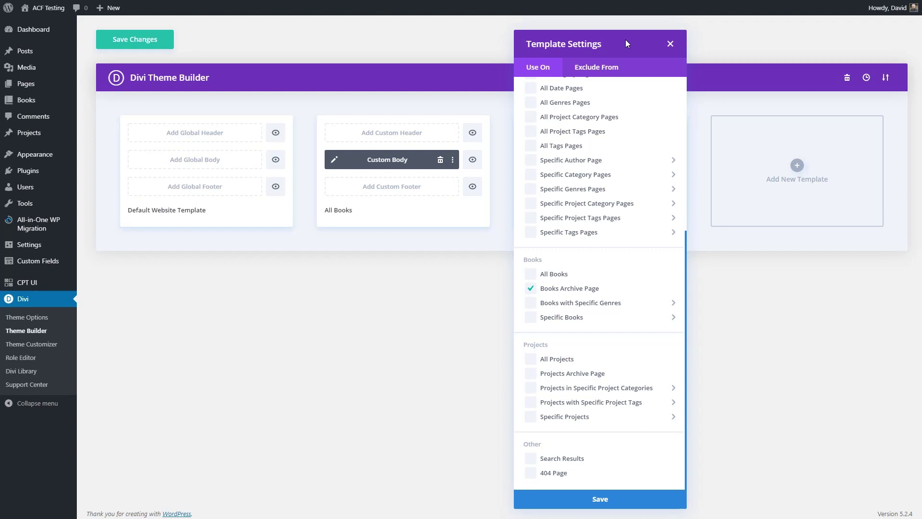
click(603, 68)
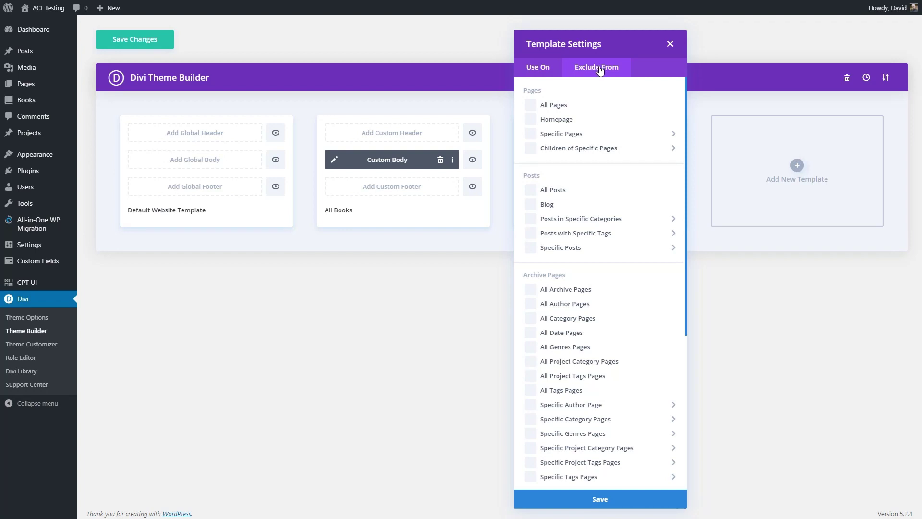
click(670, 44)
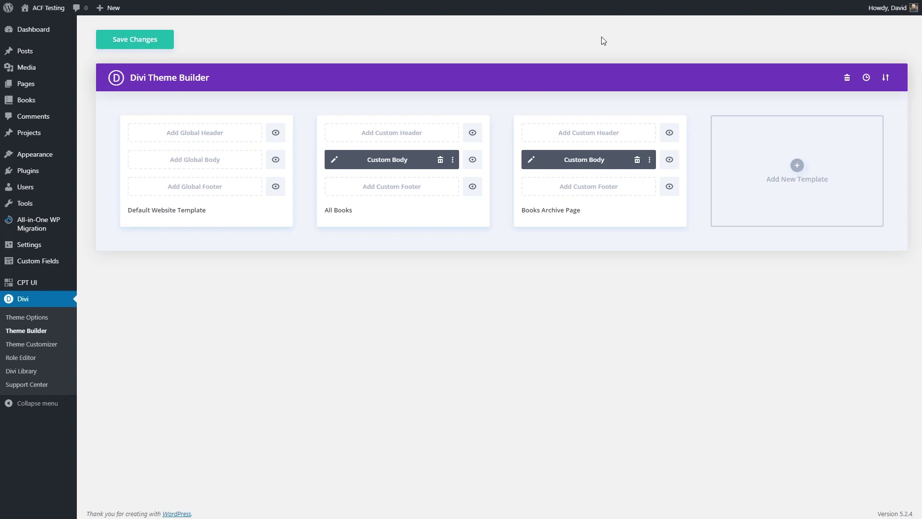
key(ctrl+s)
Step: Open the Installed Plugins page and scroll through the 12 listed plugins
click(64, 172)
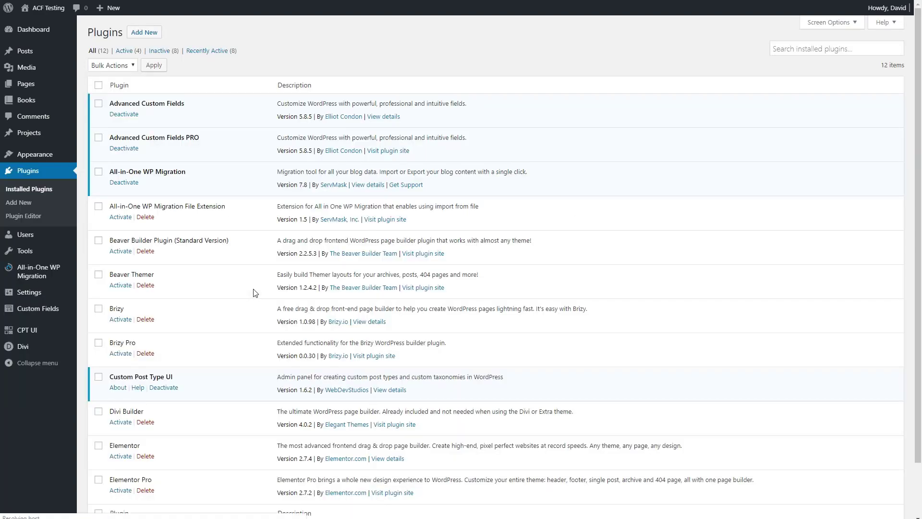
scroll(253, 292, down, 2)
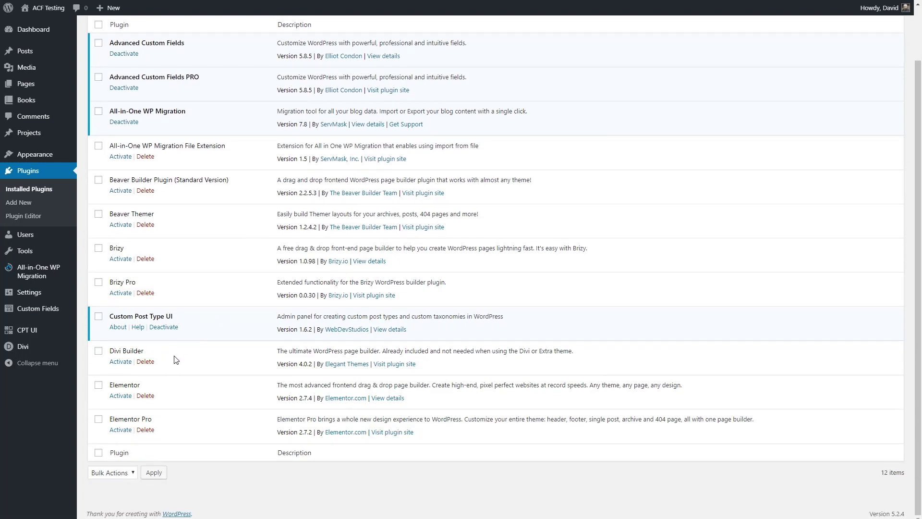